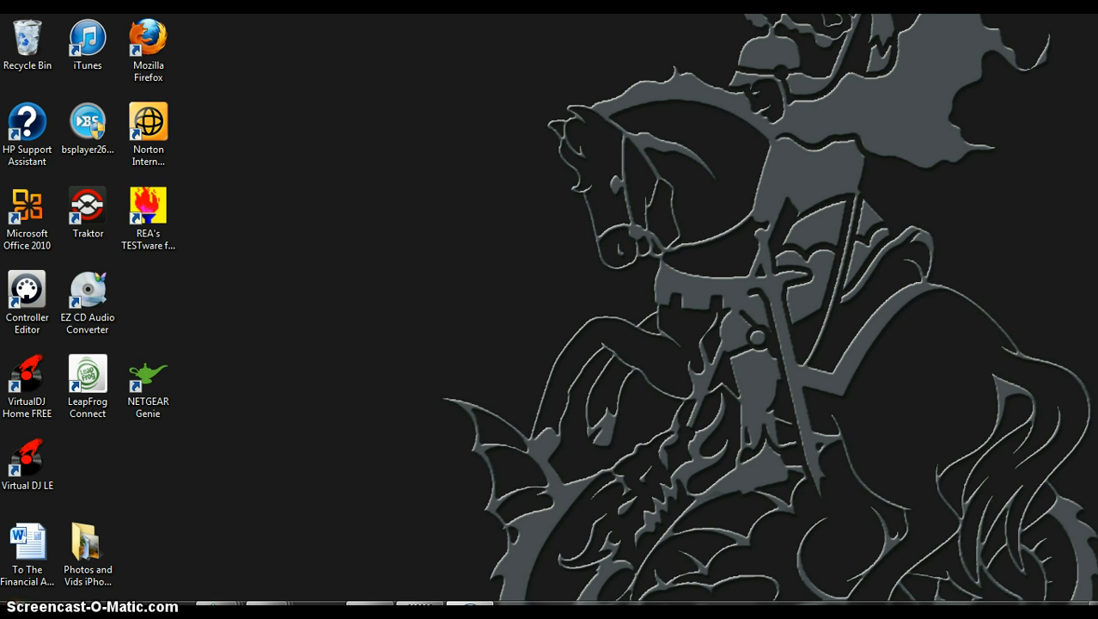
Step: Switch to the Blogger window in Firefox and open the draft post "Today in History: Anne Frank is Captured by the Nazis (1944)" for editing
mouse_move(470, 608)
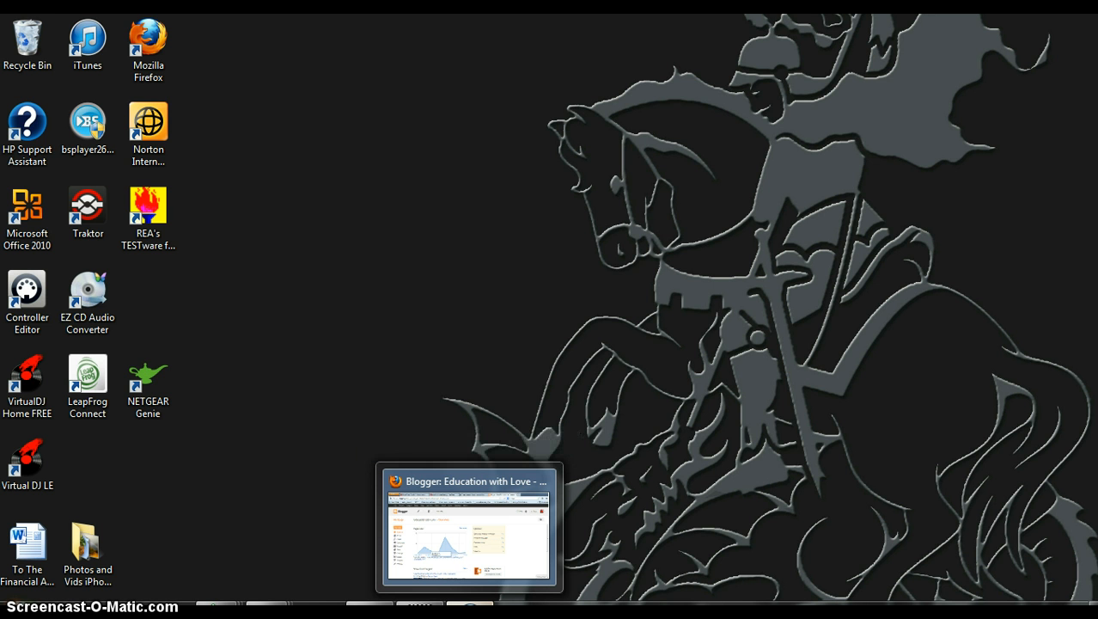
click(470, 608)
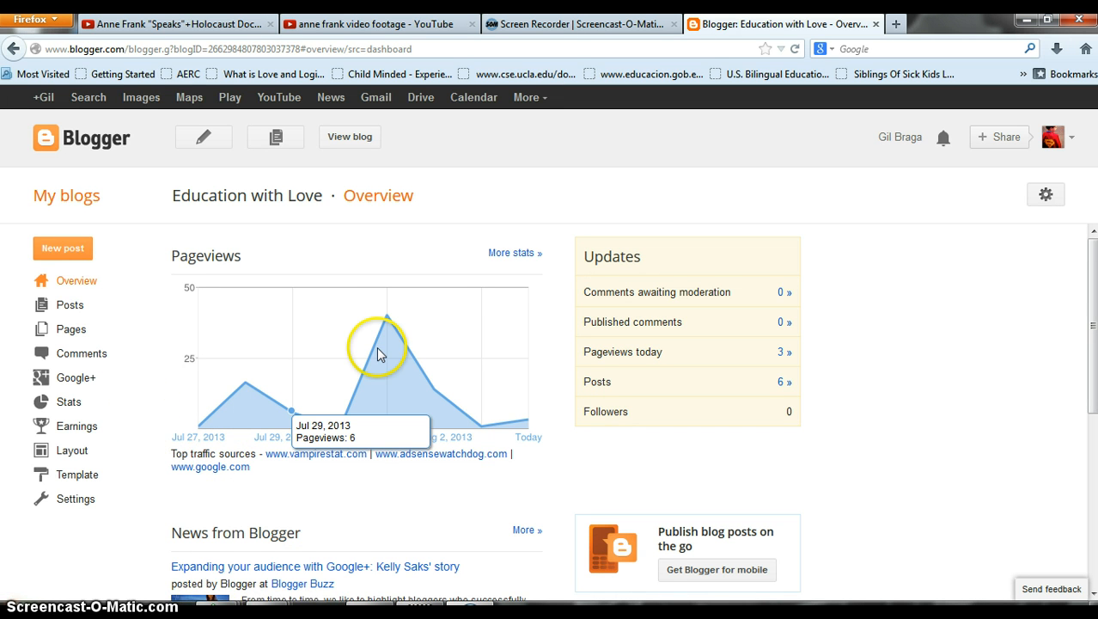
click(62, 306)
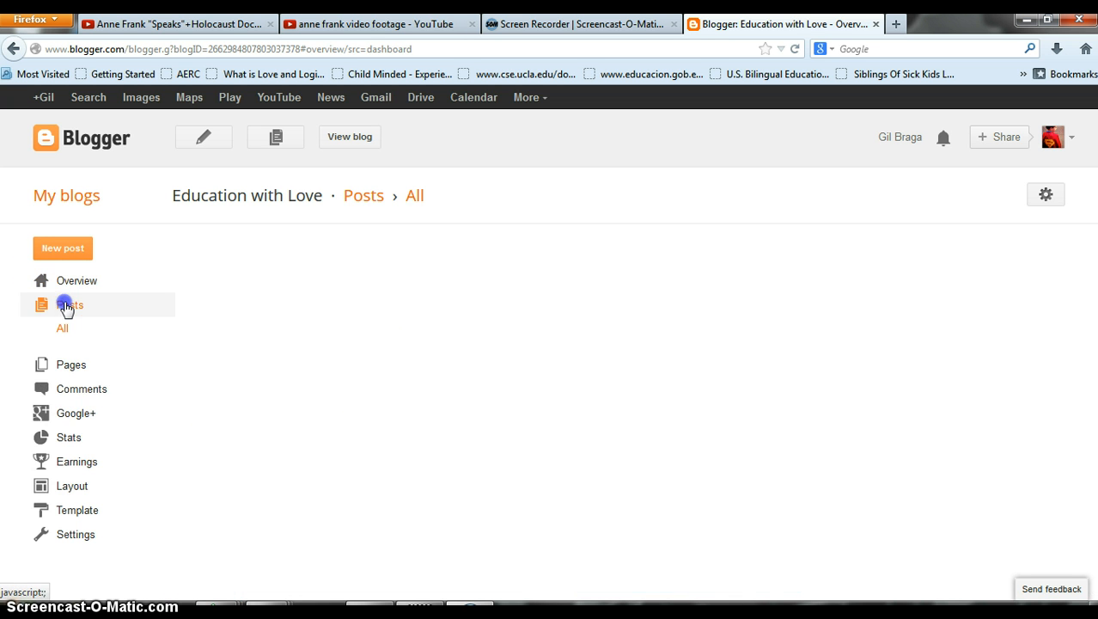
mouse_move(315, 296)
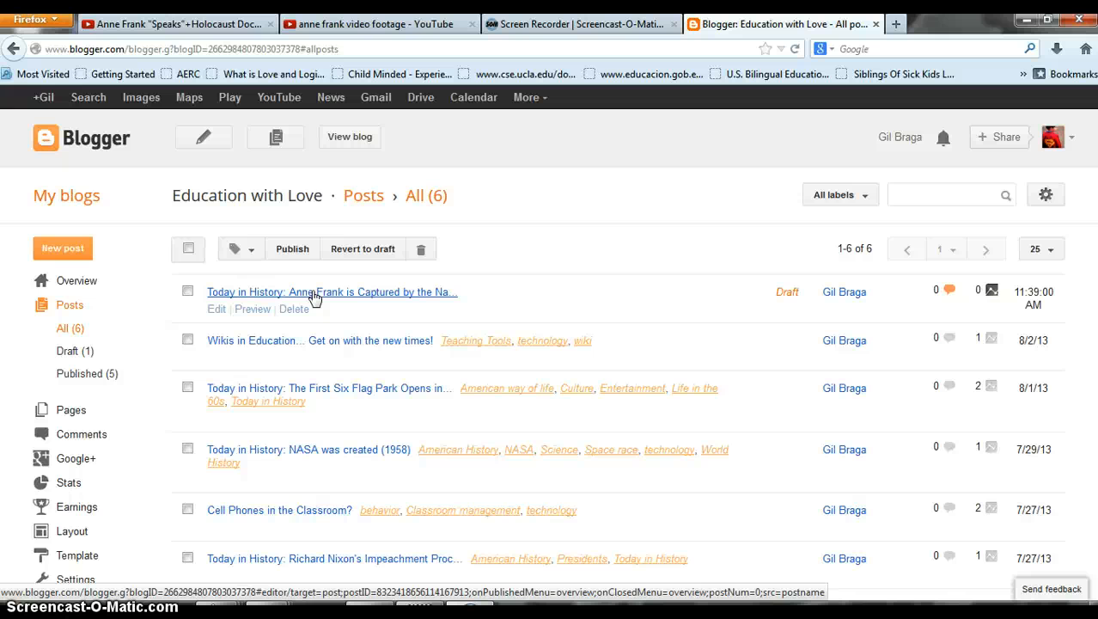
click(315, 293)
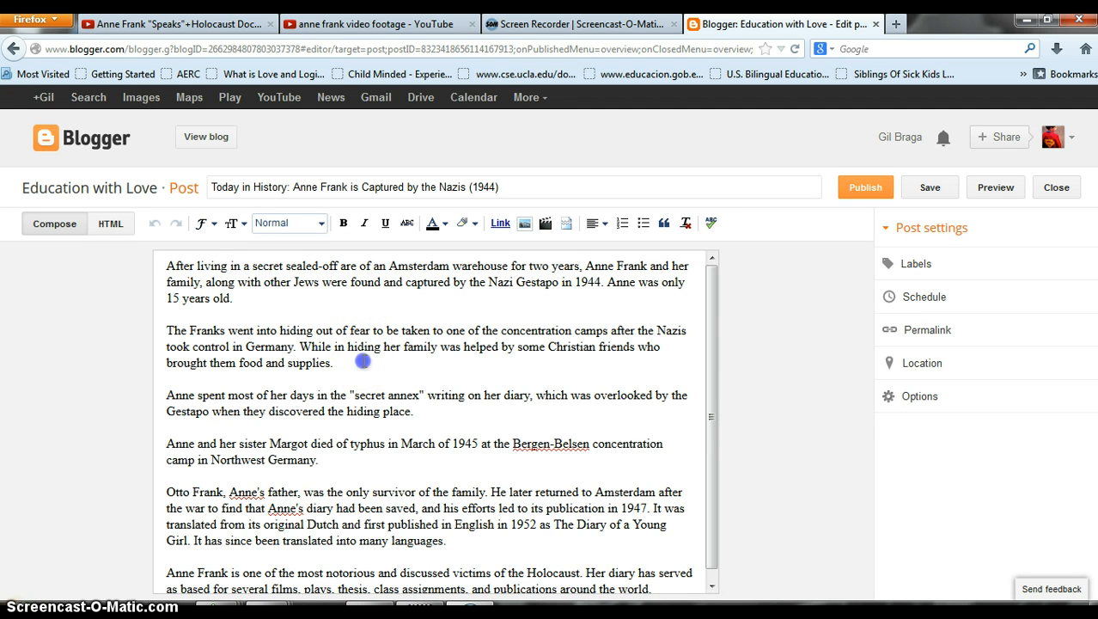
Step: Add two line breaks after the paragraph ending "brought them food and supplies."
click(364, 362)
key(Return)
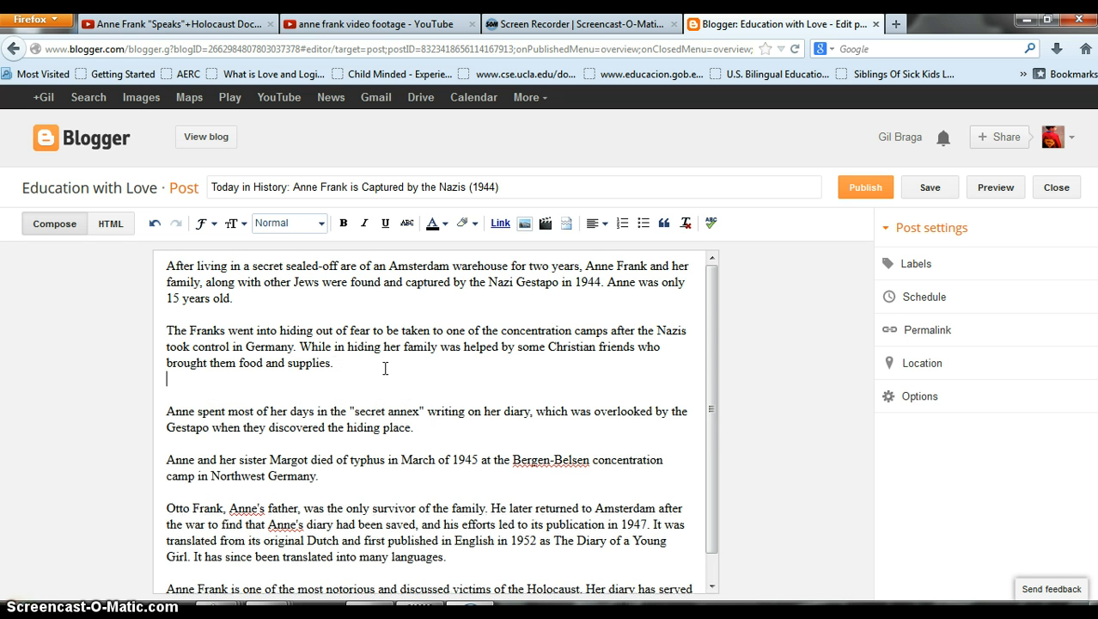
key(Return)
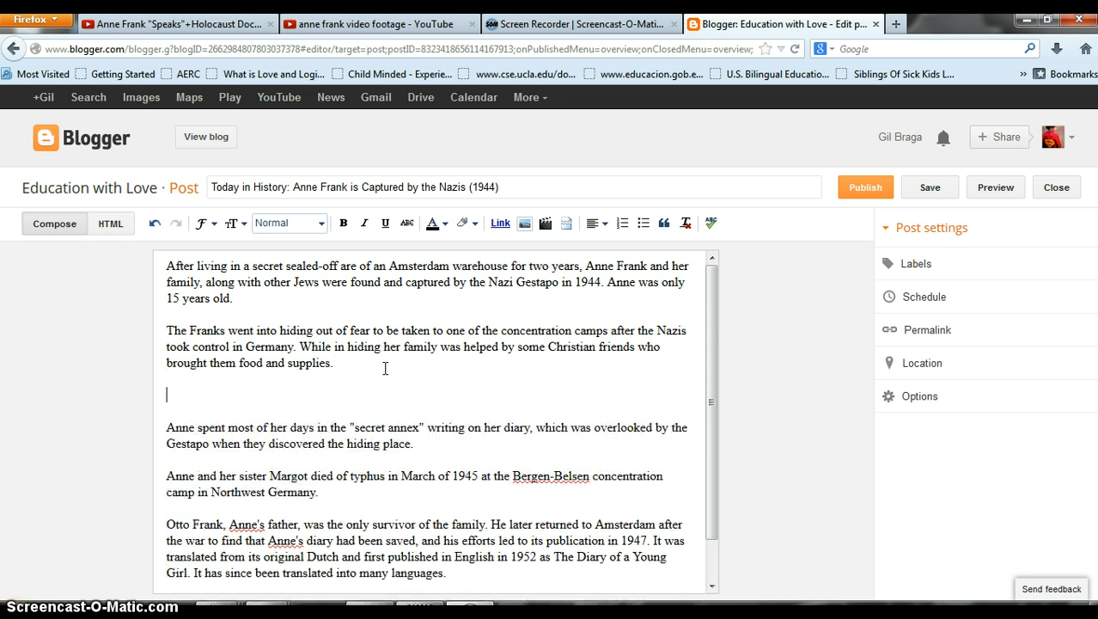
Step: Switch to the YouTube results for "anne frank video footage", open "Anne Frank: the only existing film images" and pause it
click(198, 24)
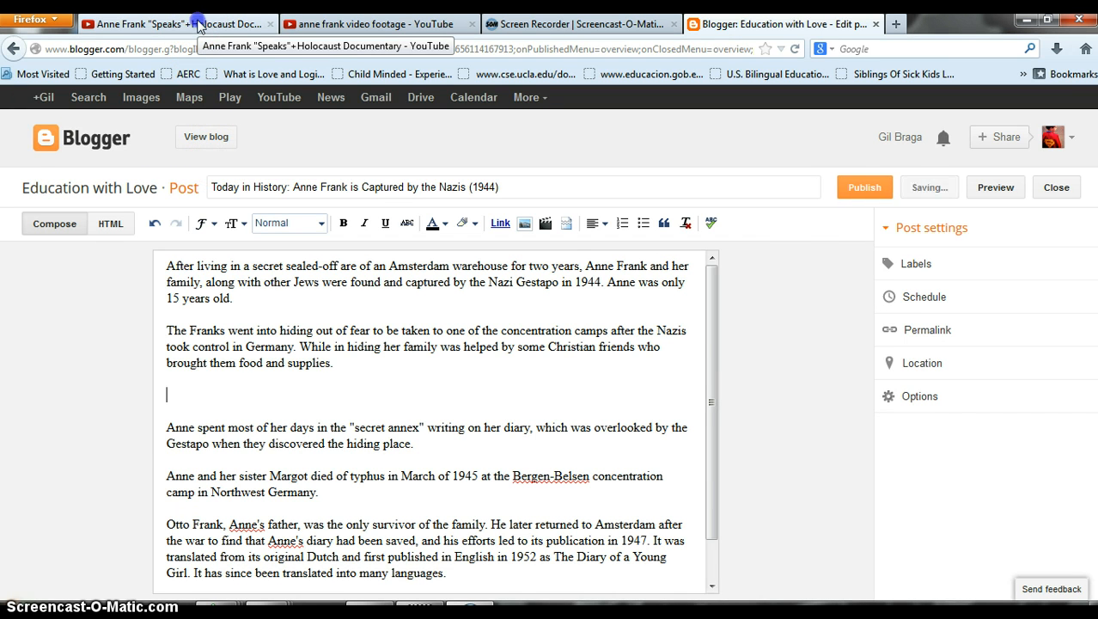
click(314, 24)
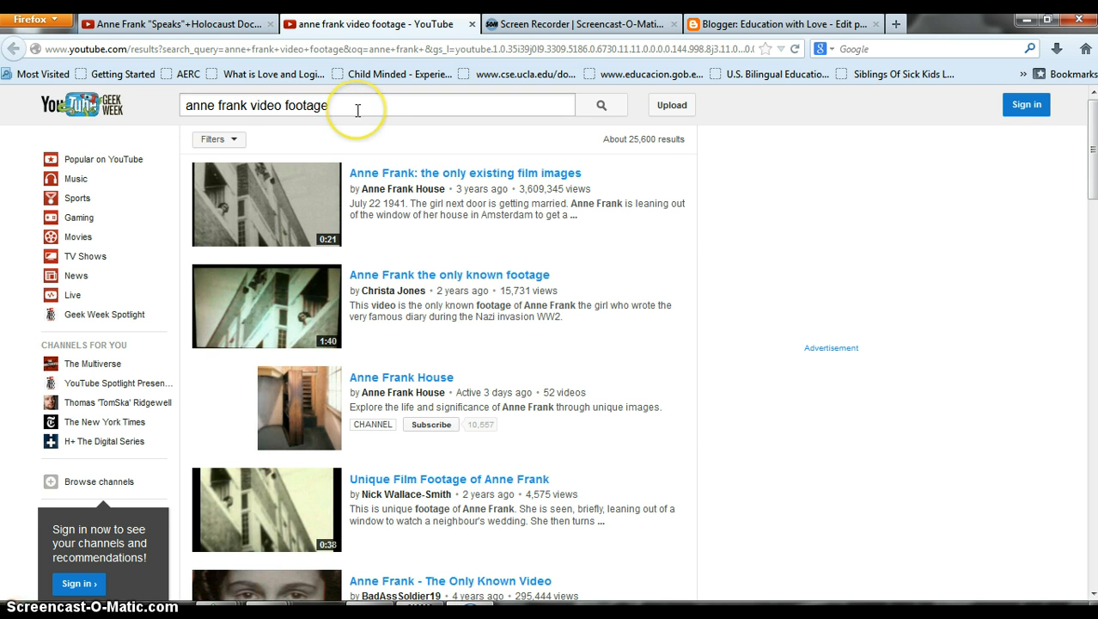
click(274, 220)
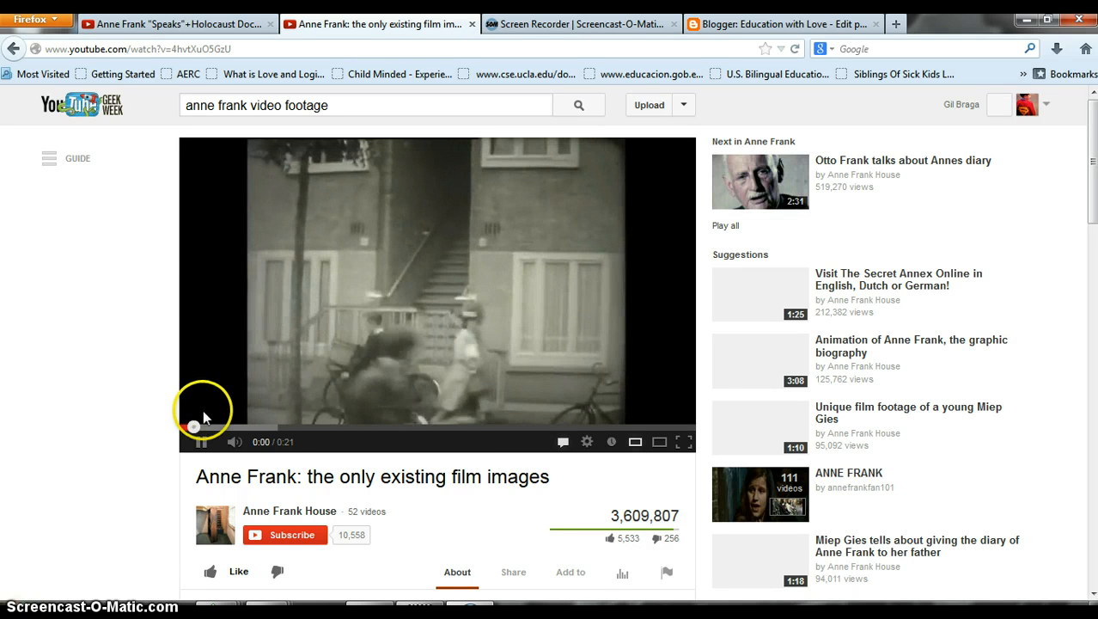
click(201, 443)
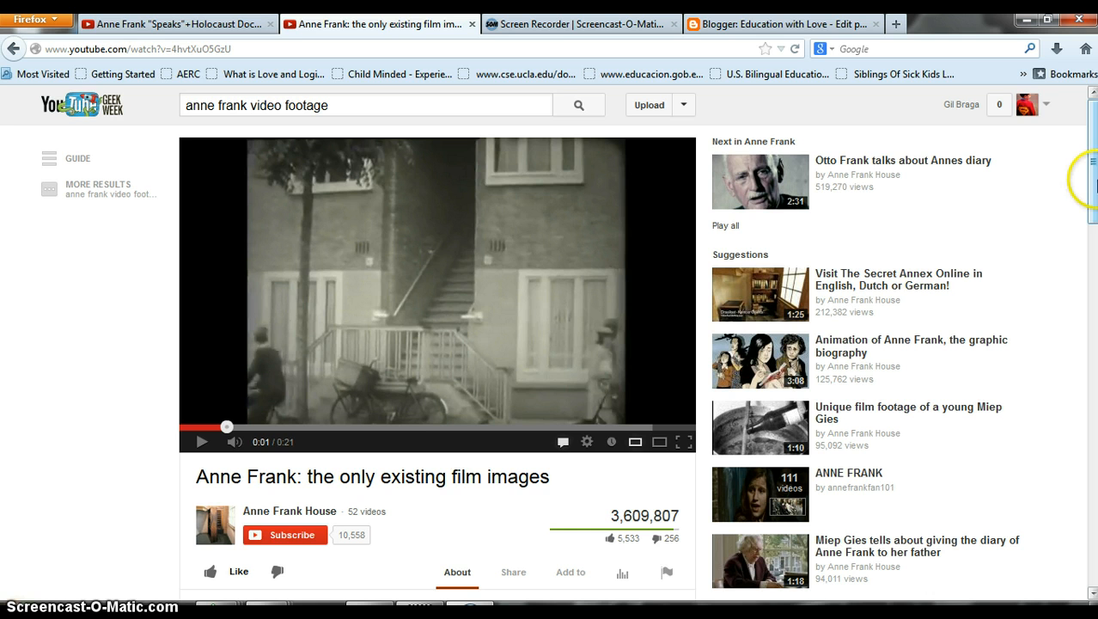
Step: Examine the YouTube video's sharing options, including its share link, social network targets and embed code
drag(1093, 181, 1095, 217)
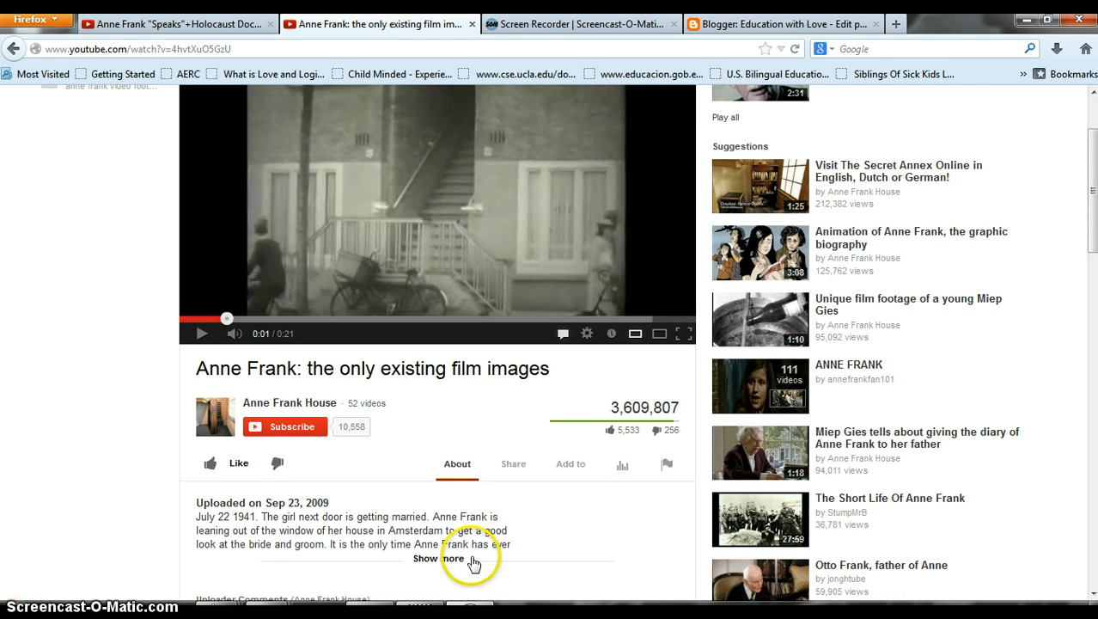
click(514, 471)
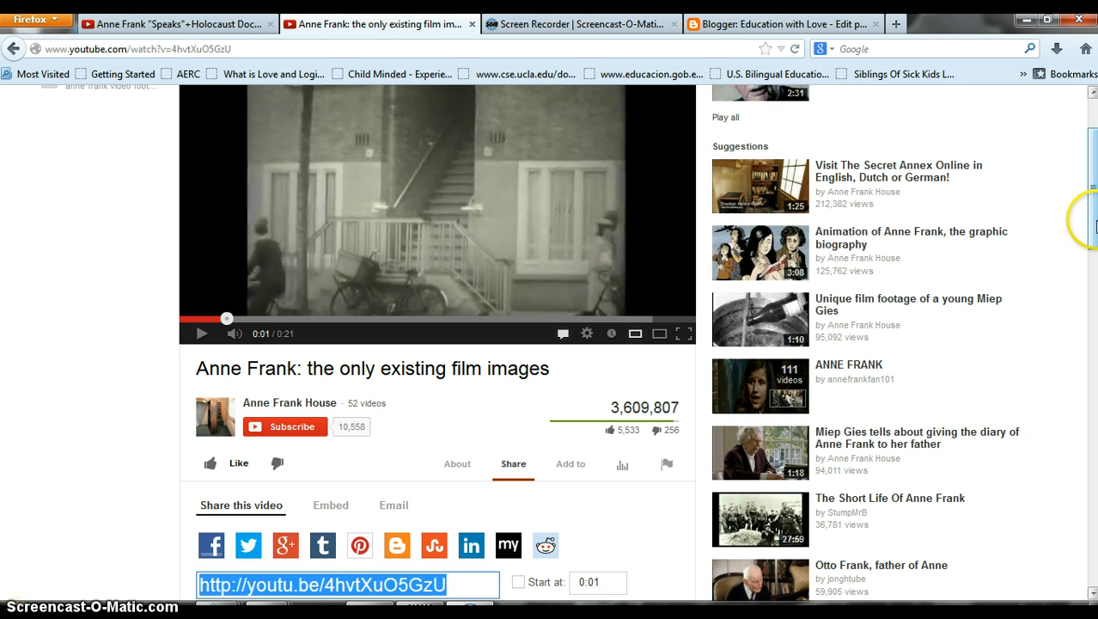
drag(1095, 222, 1095, 254)
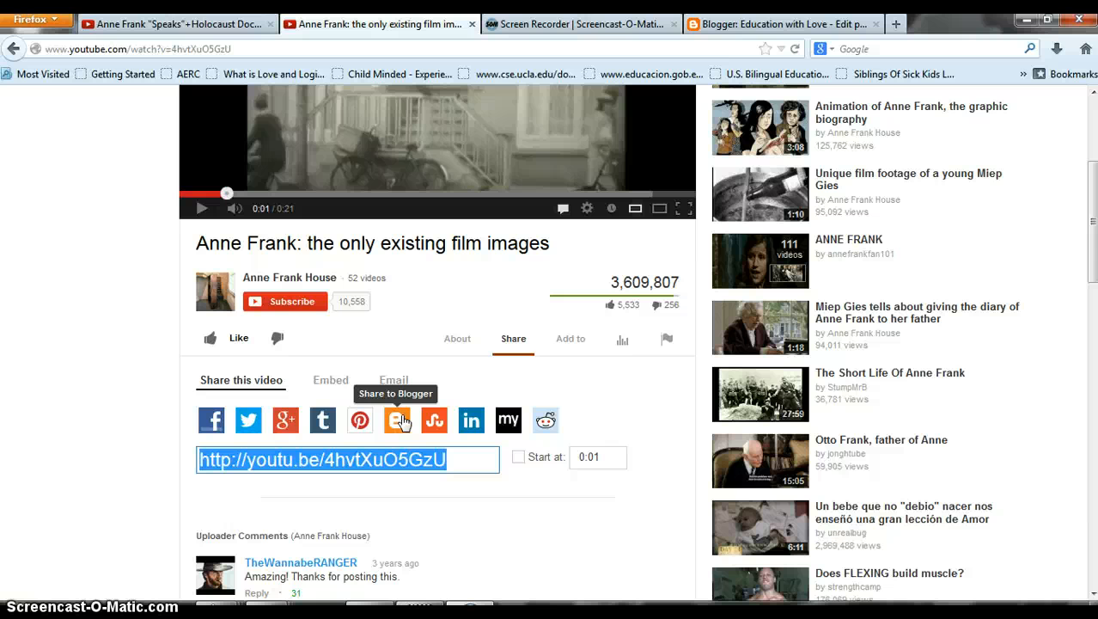
click(355, 394)
click(331, 381)
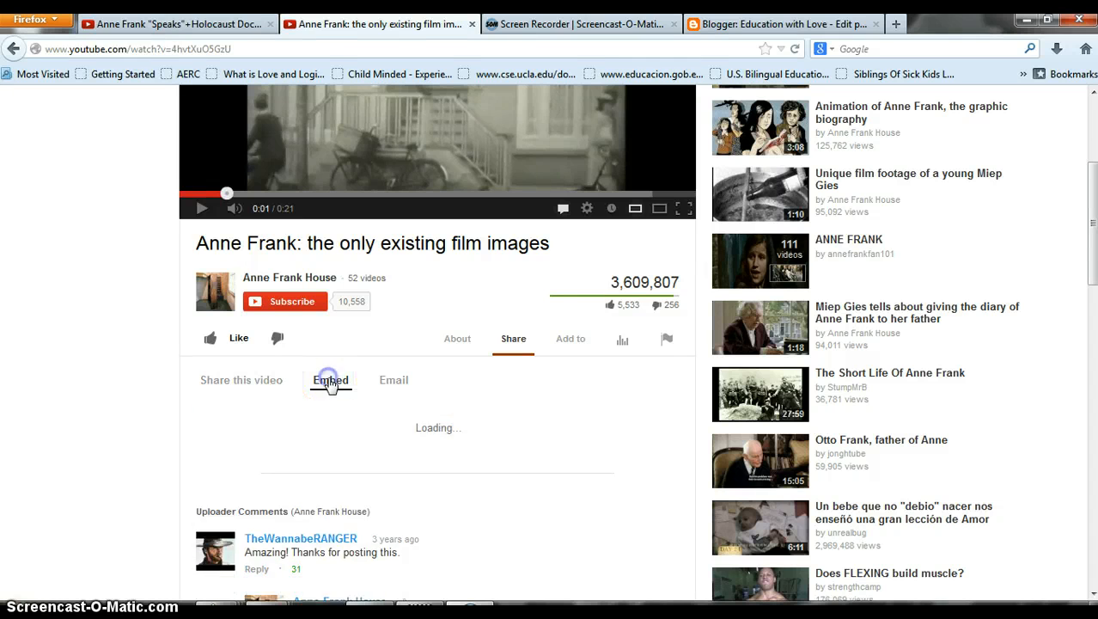
click(314, 383)
click(269, 440)
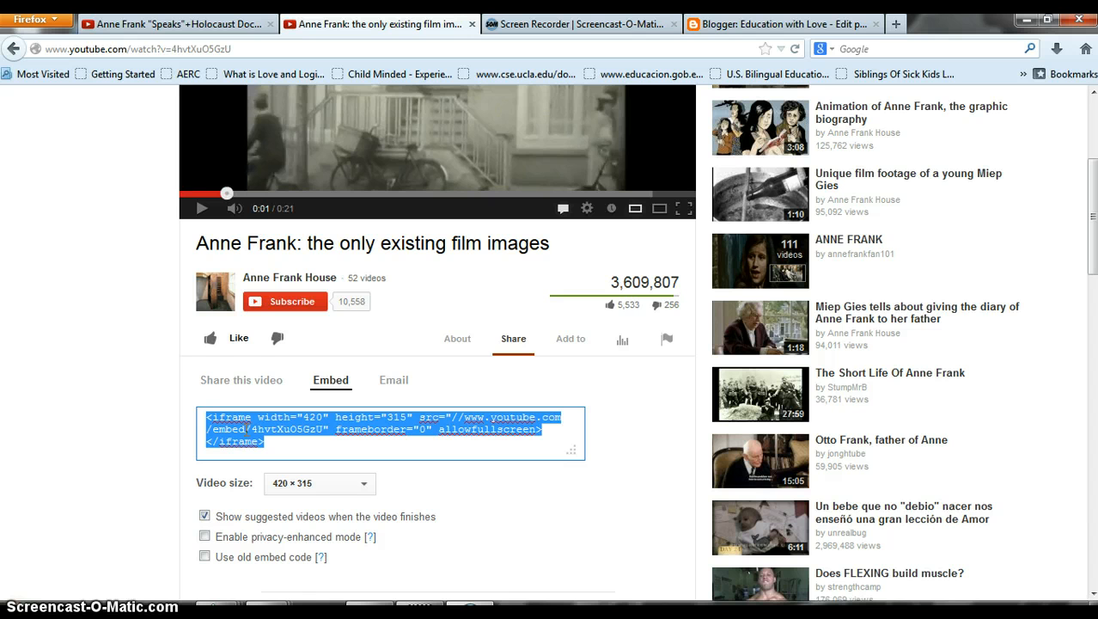
click(242, 387)
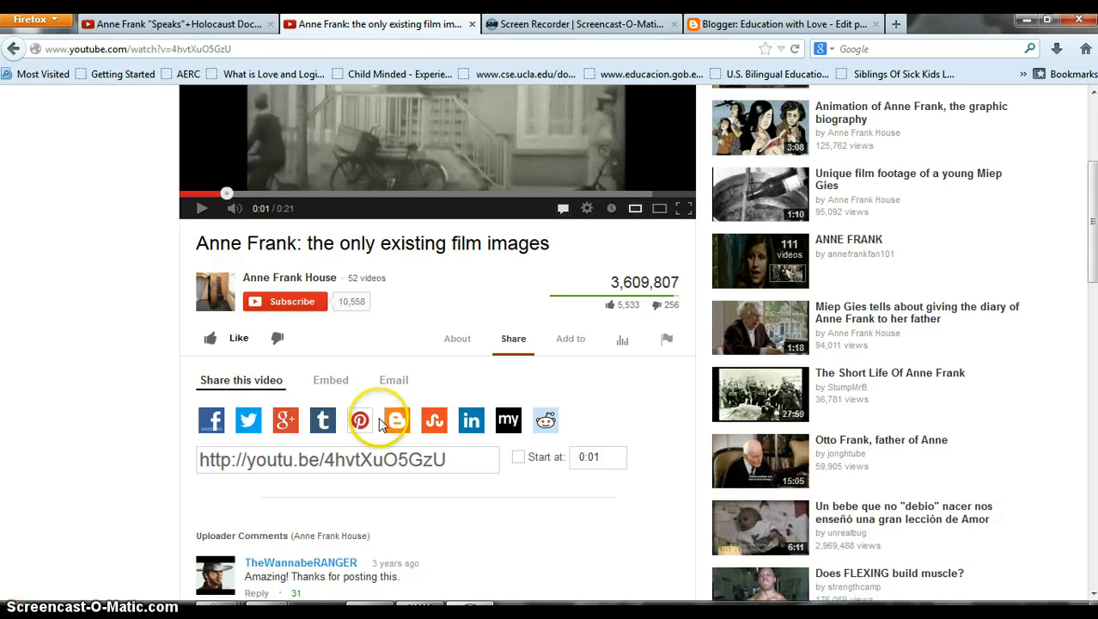
Step: Try sharing the video to the Education with Love blog directly from YouTube and discard the new post
click(394, 421)
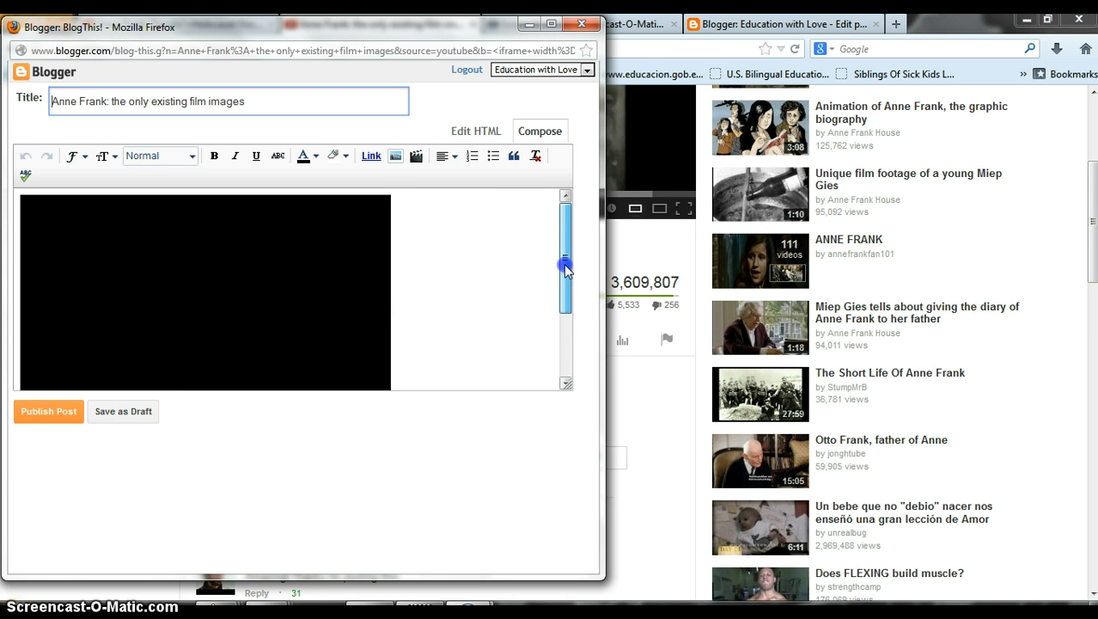
drag(563, 263, 565, 219)
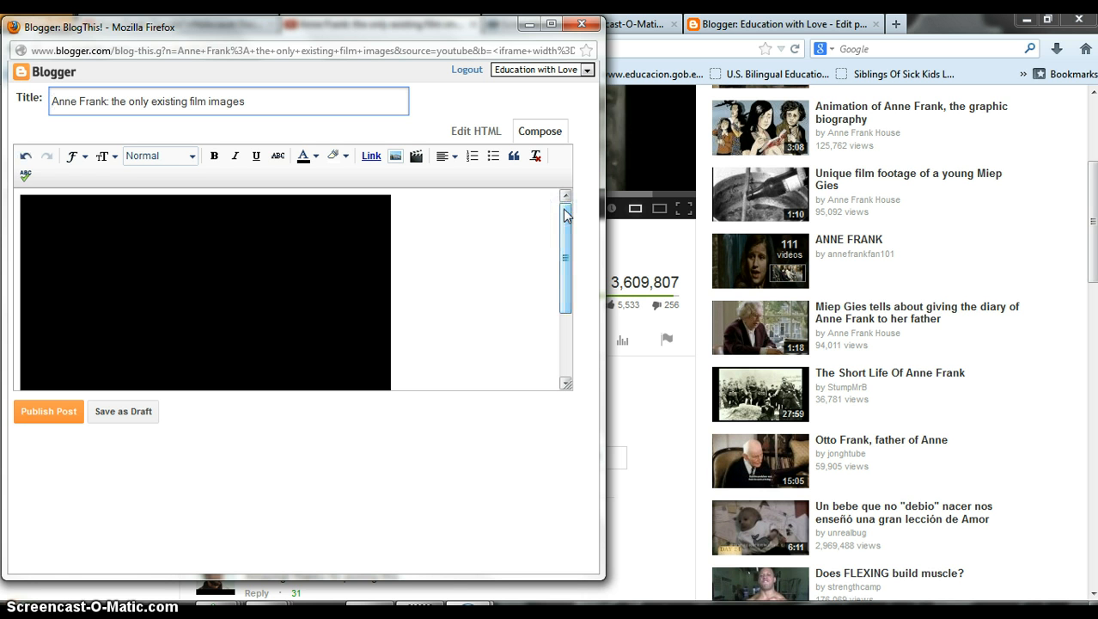
click(582, 24)
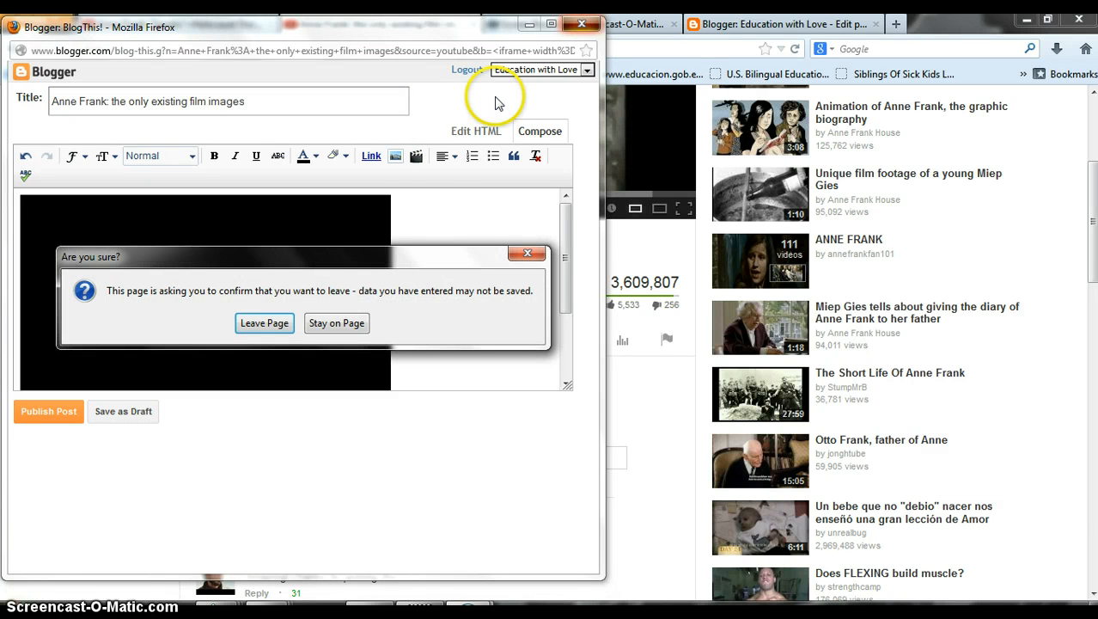
click(258, 323)
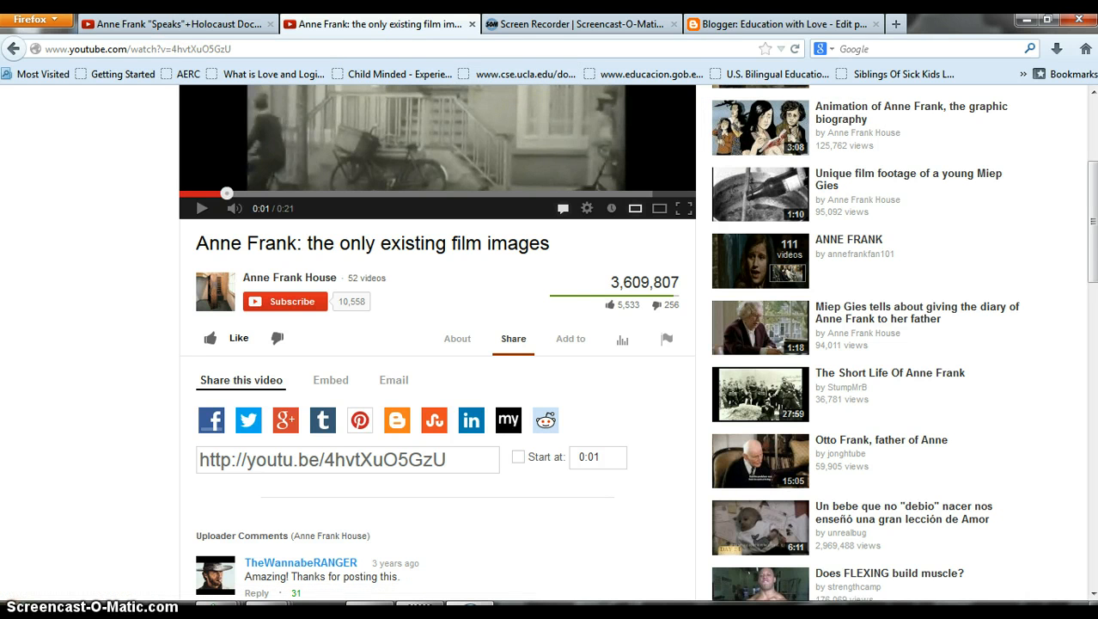
Step: Return to the Blogger draft and, at the blank line below the second paragraph, start inserting a YouTube video by searching "Anne Frank footage"
click(832, 25)
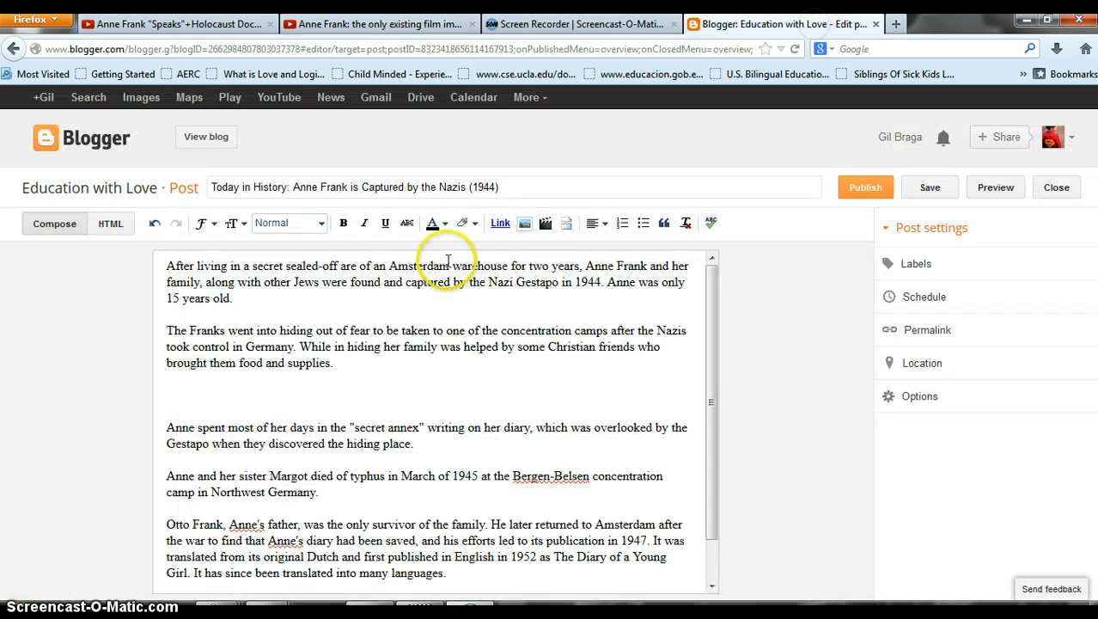
click(212, 396)
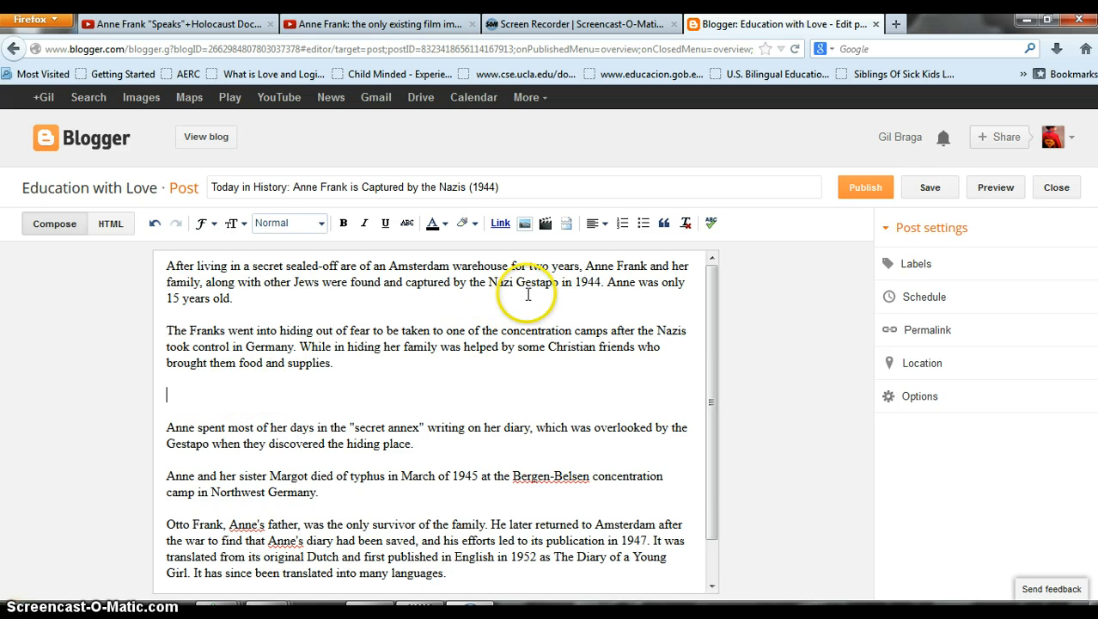
click(544, 224)
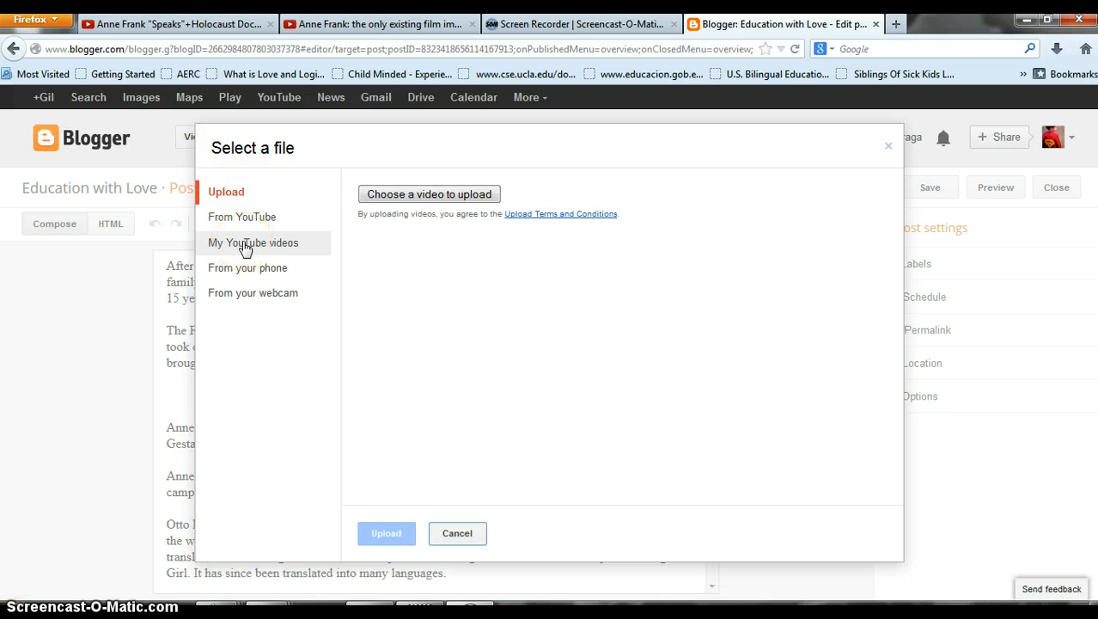
click(230, 216)
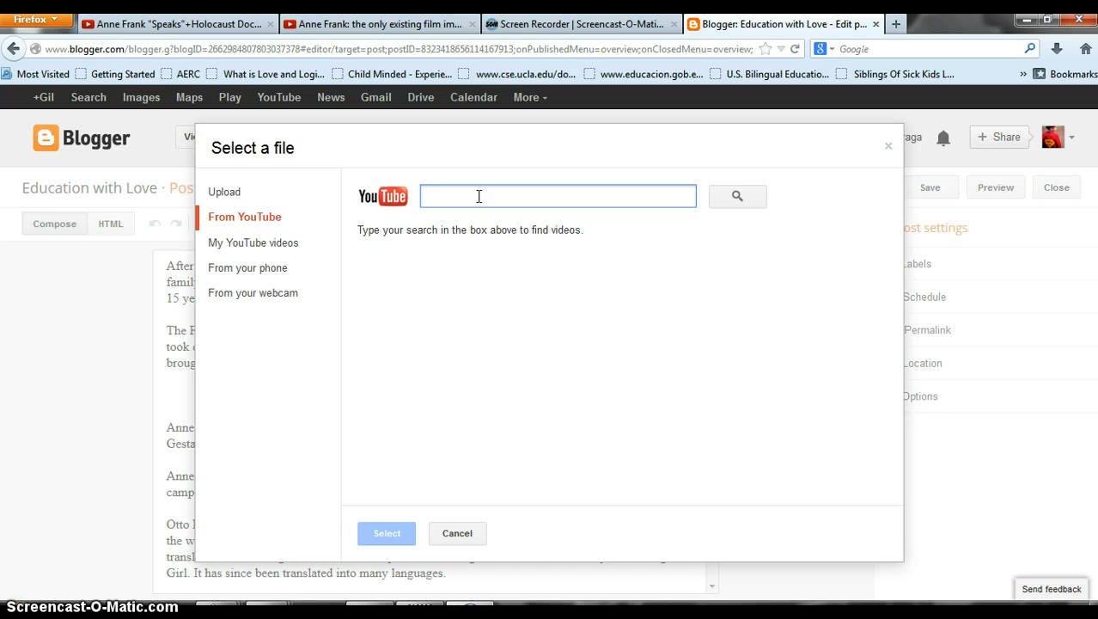
text(Anne Frank footage)
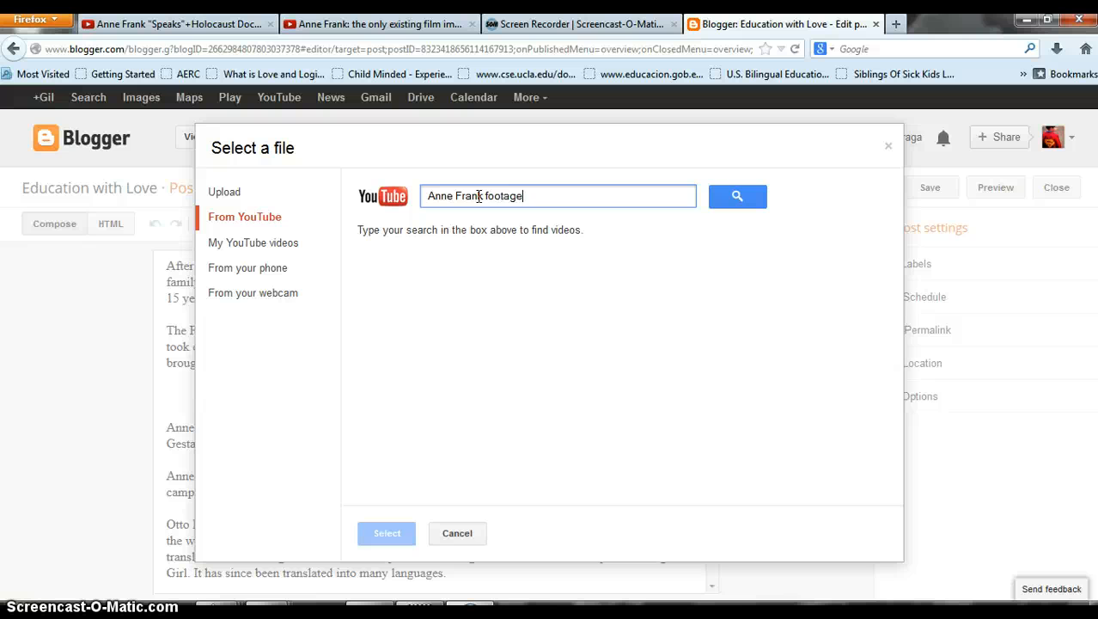
key(Return)
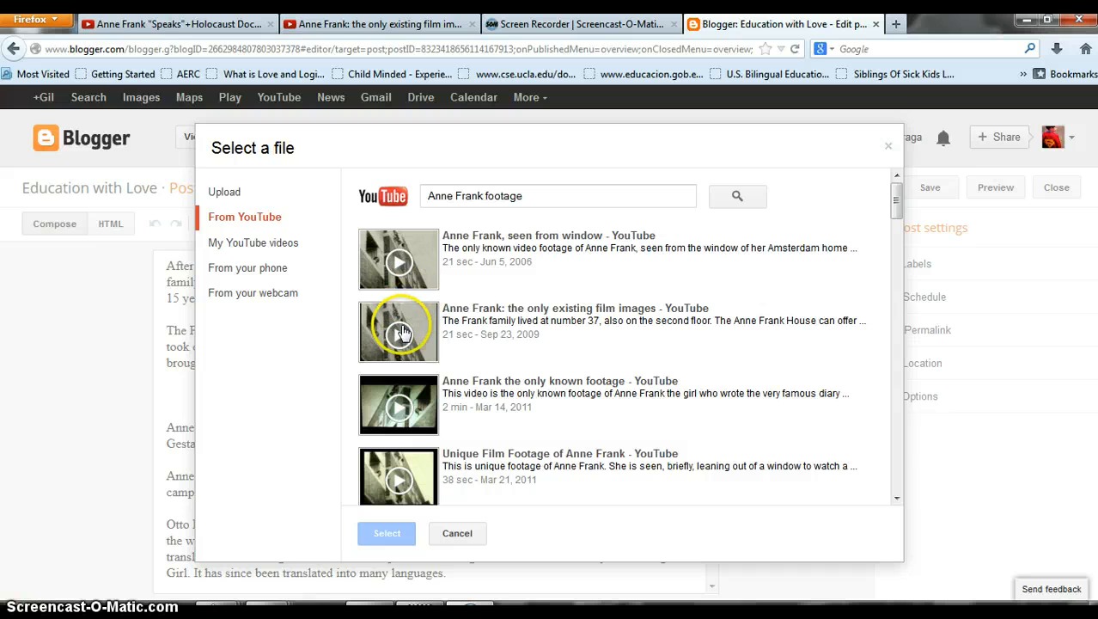
Step: Insert the YouTube result "Anne Frank: the only existing film images" into the post and check its placement between the paragraphs
click(475, 318)
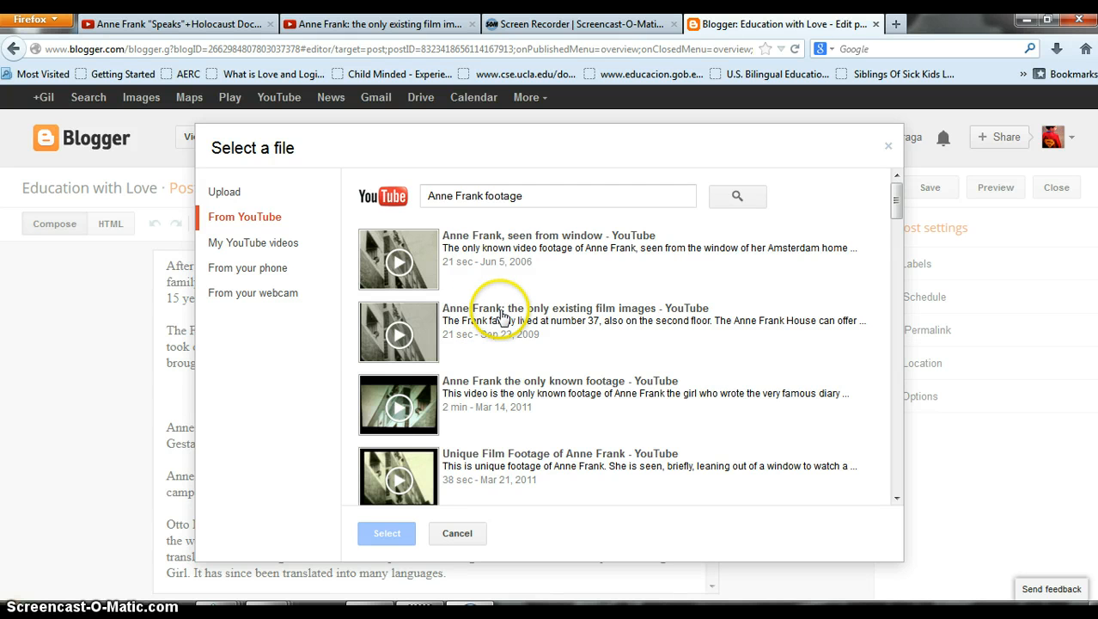
click(416, 331)
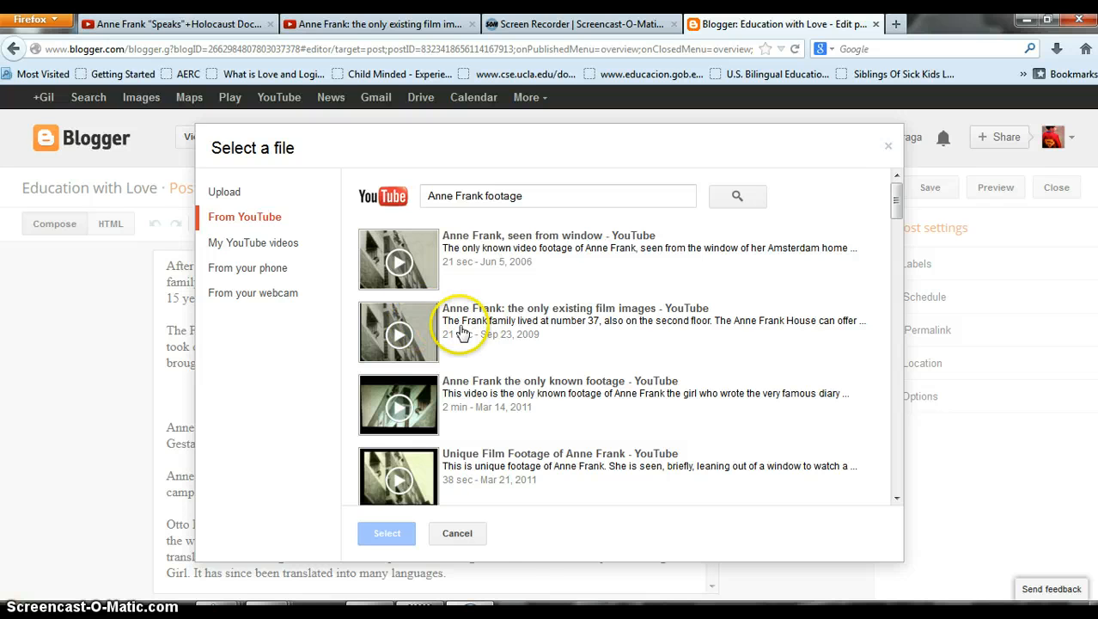
click(395, 335)
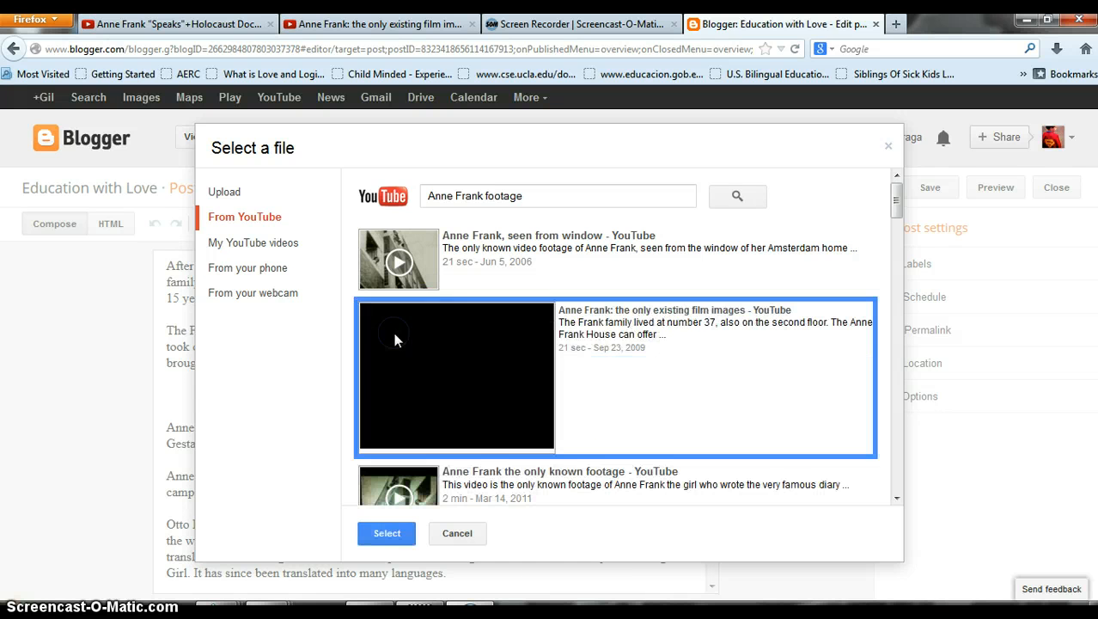
click(386, 533)
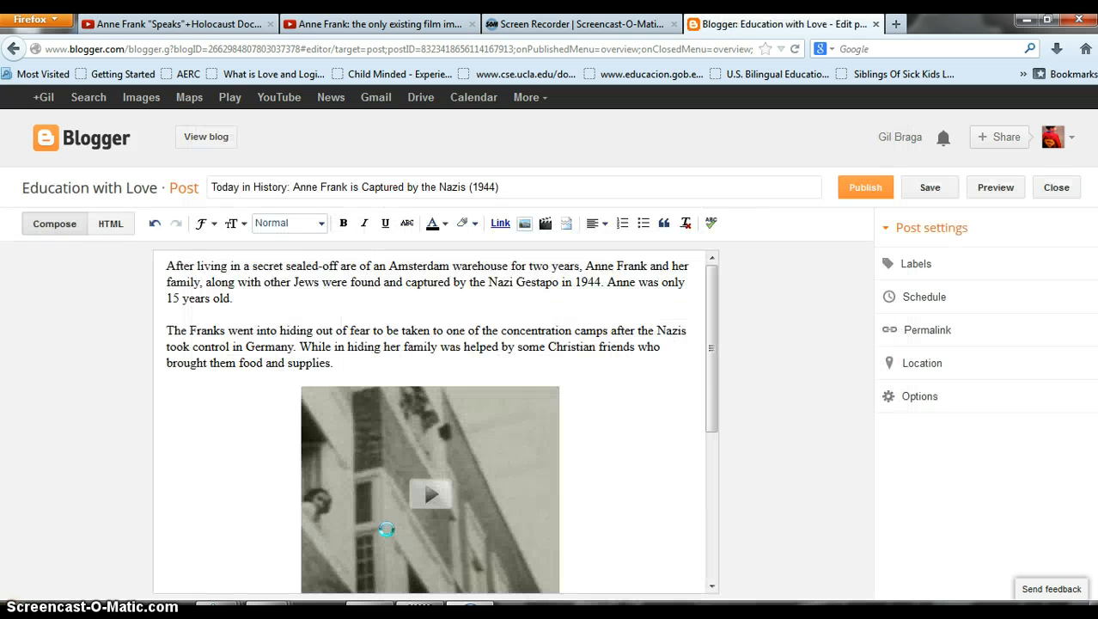
drag(711, 355, 721, 424)
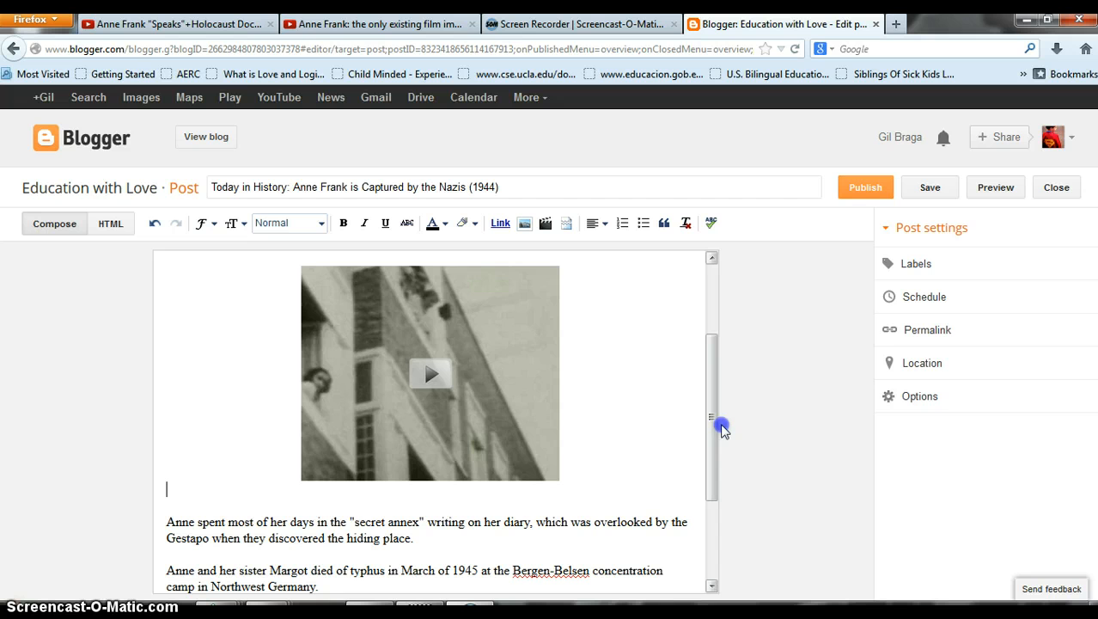
click(385, 379)
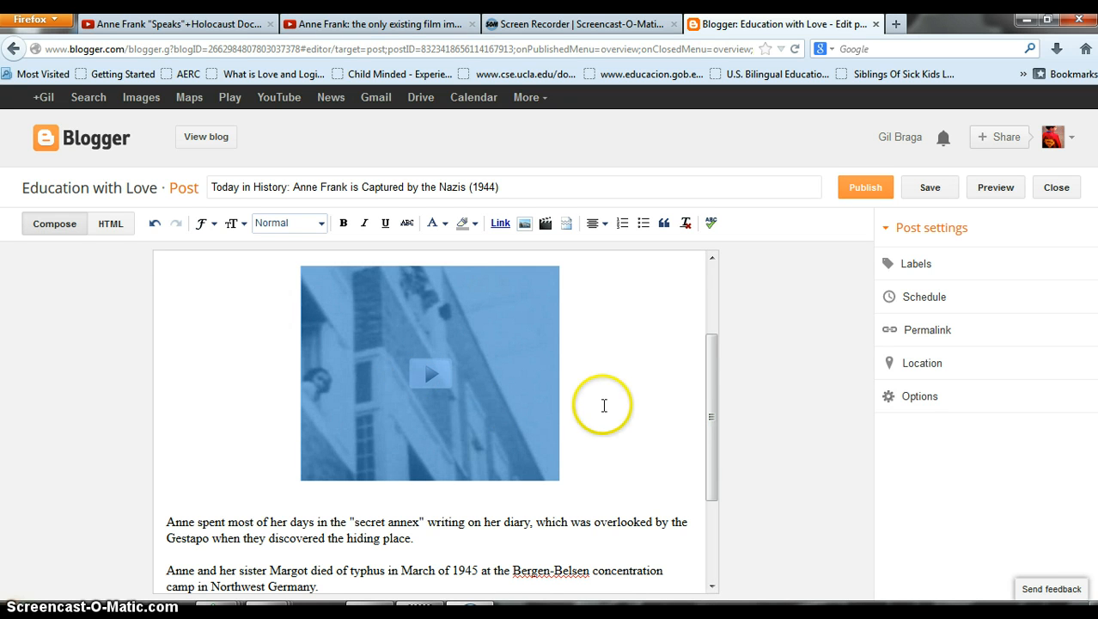
drag(712, 420, 703, 386)
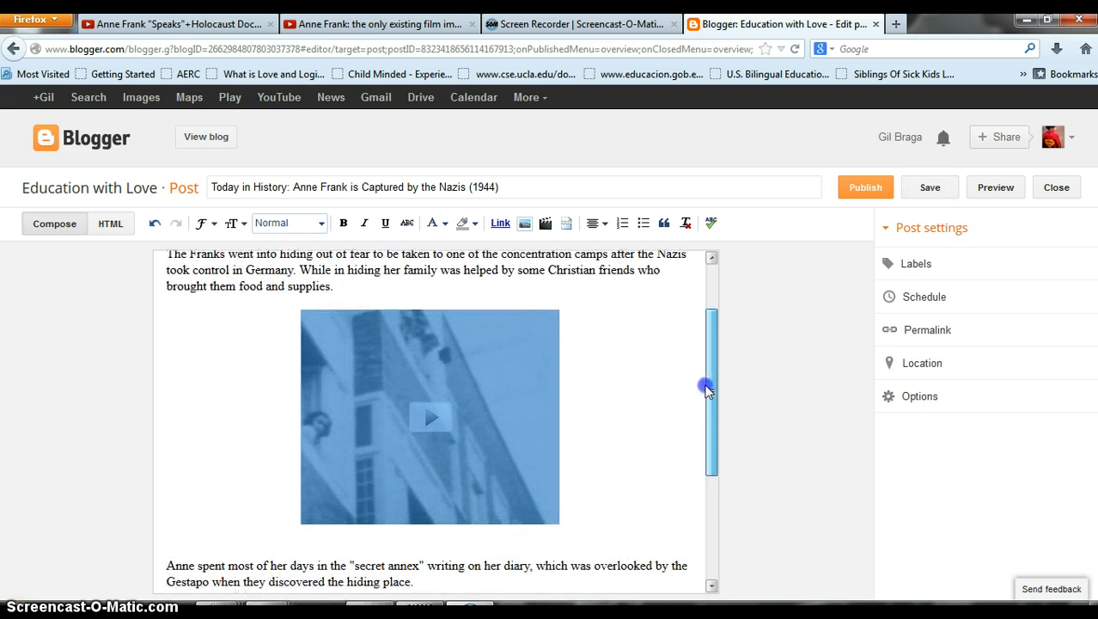
click(669, 377)
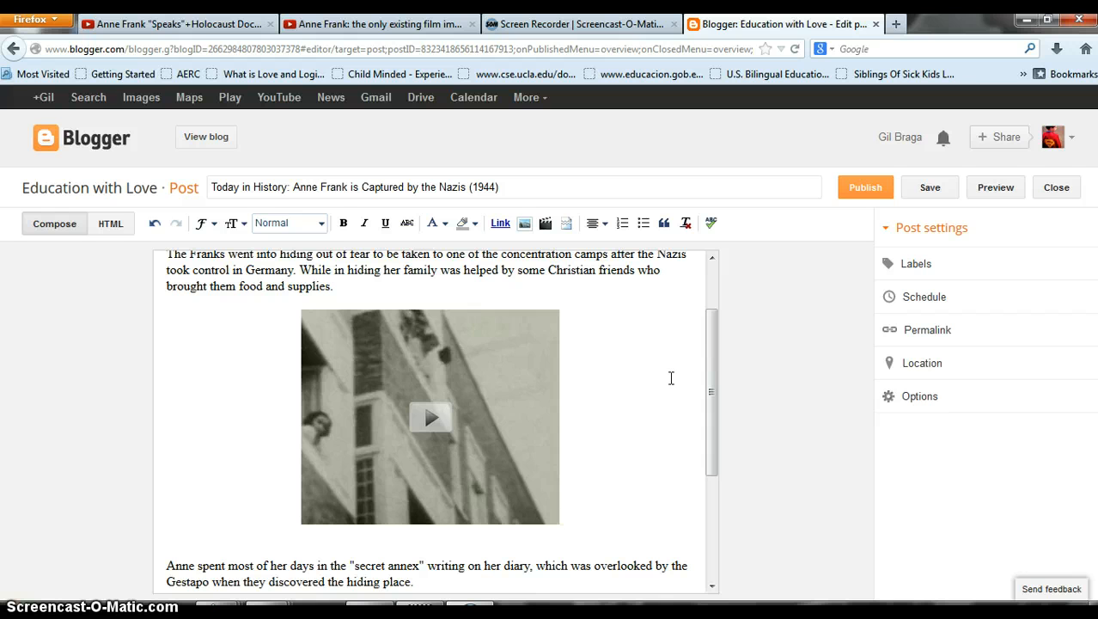
Step: In the post's HTML source, set the video's object tag to width 480 and height 360
drag(710, 356, 712, 353)
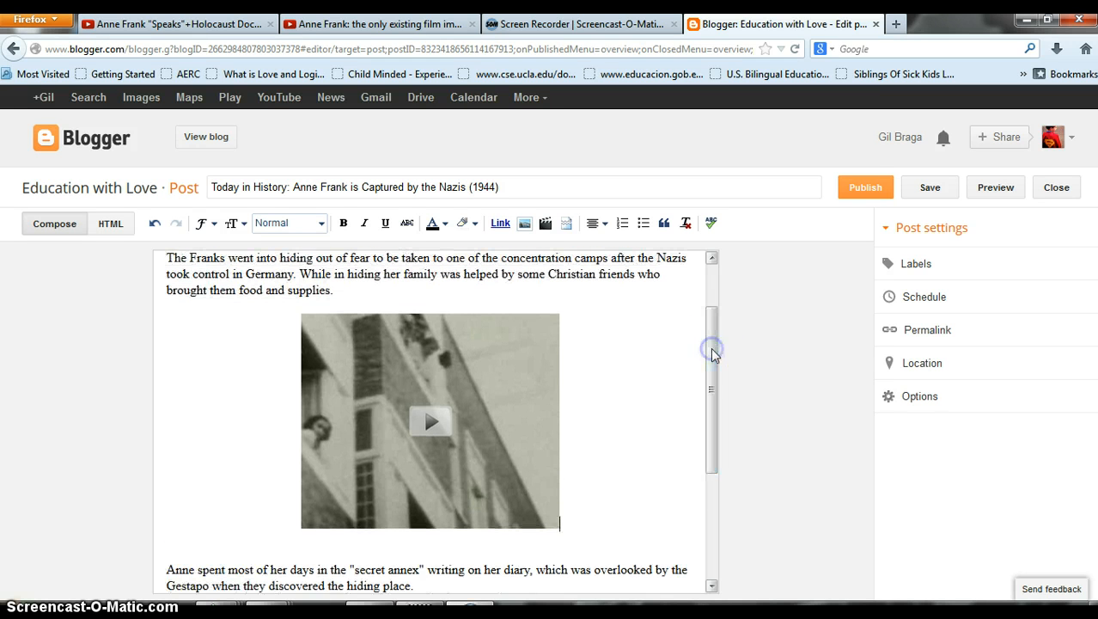
click(56, 232)
click(55, 227)
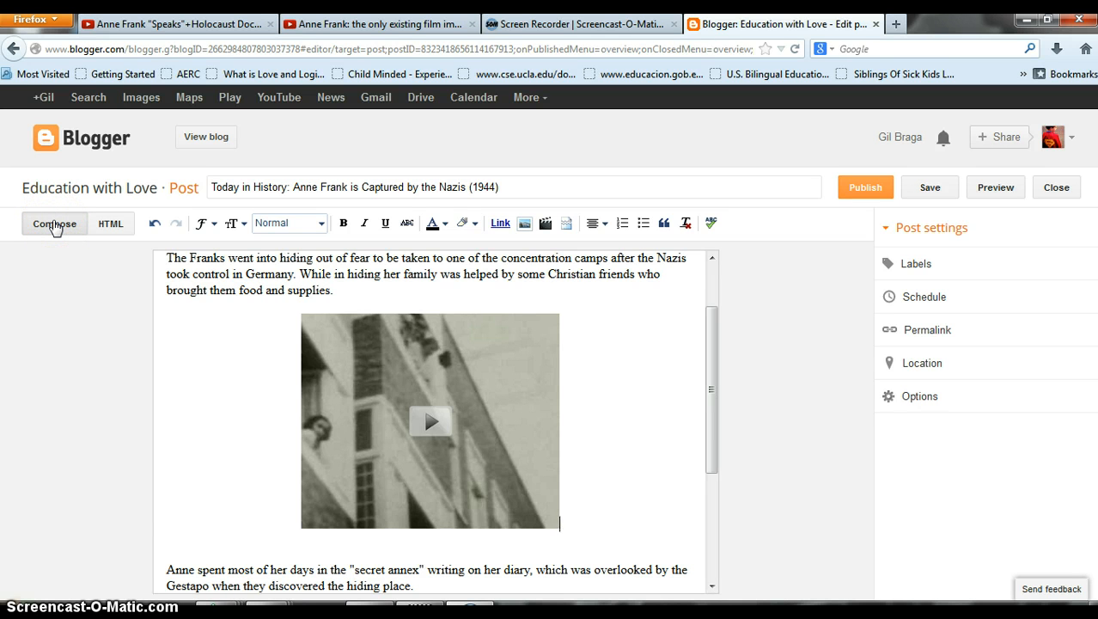
click(109, 226)
click(109, 227)
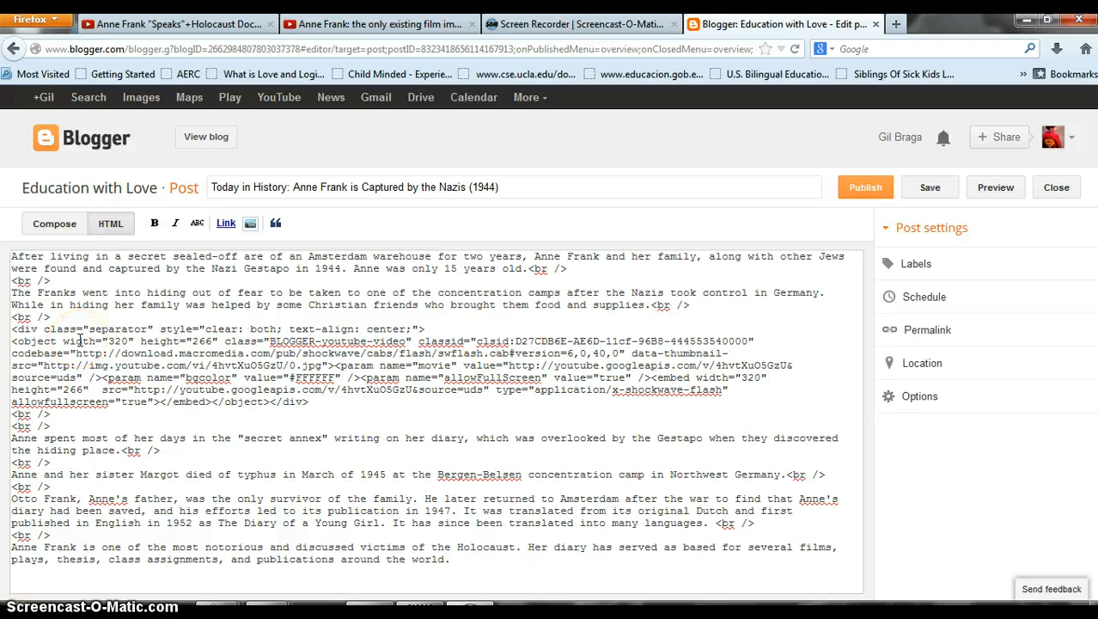
click(230, 340)
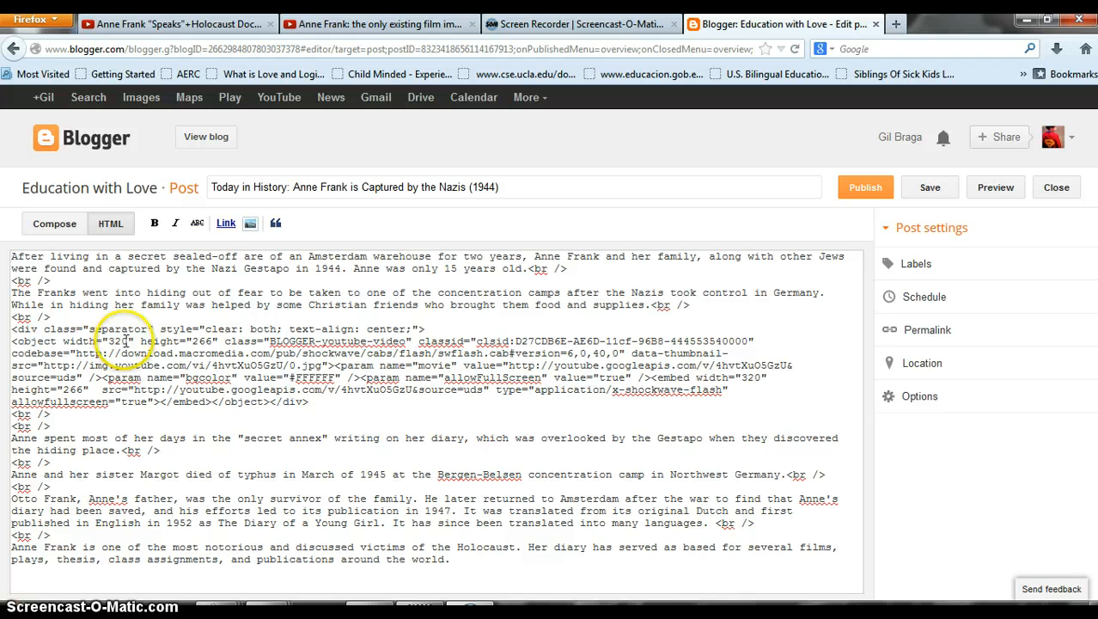
drag(127, 341, 107, 341)
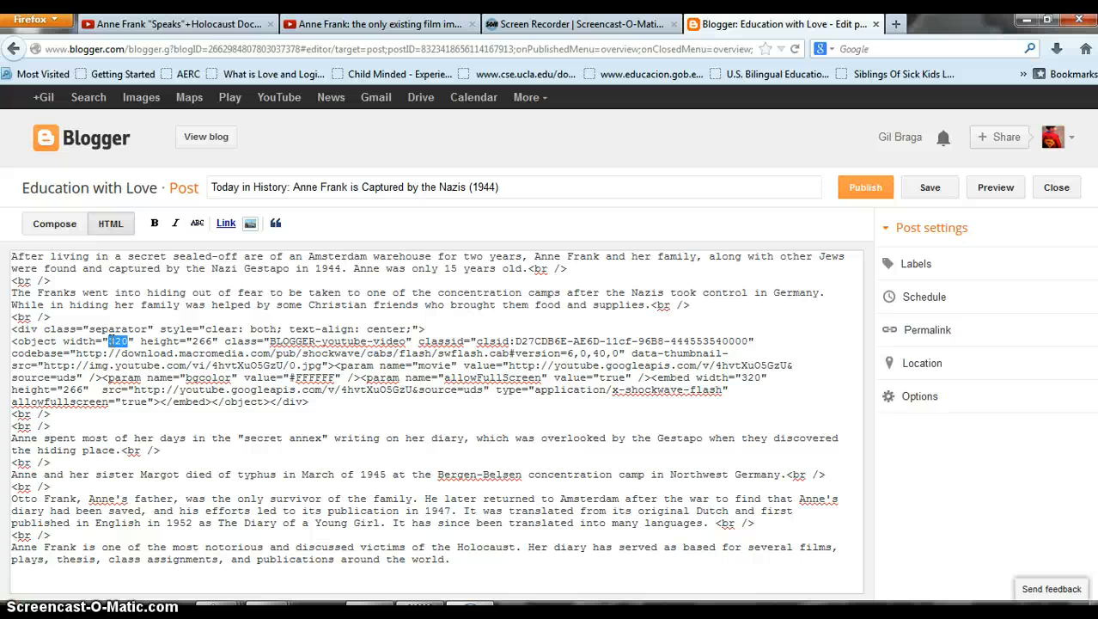
text(480)
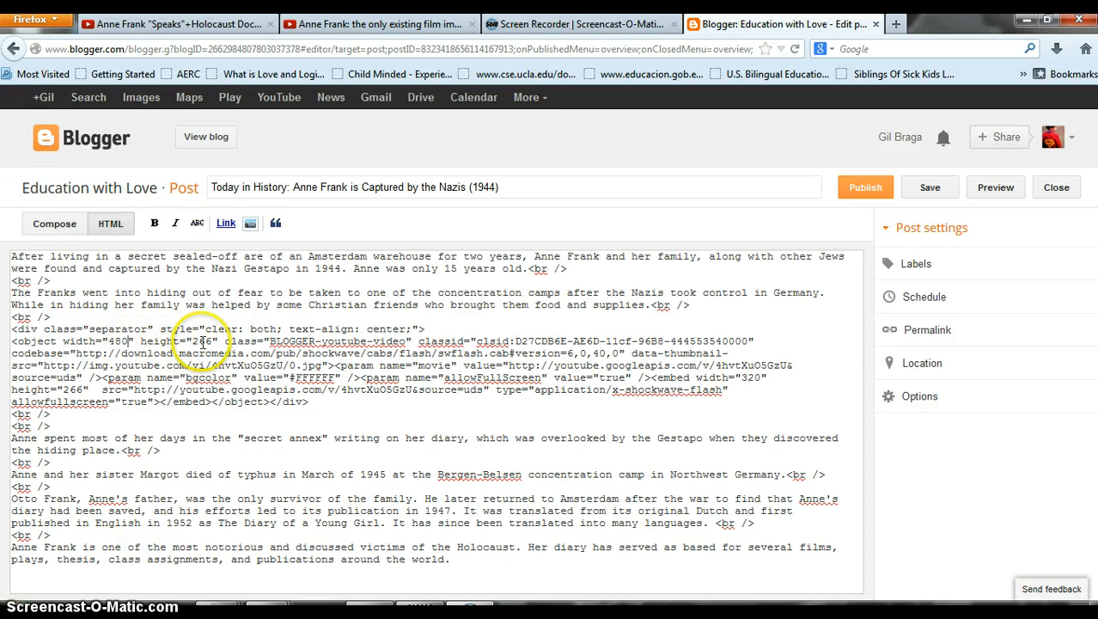
double_click(203, 341)
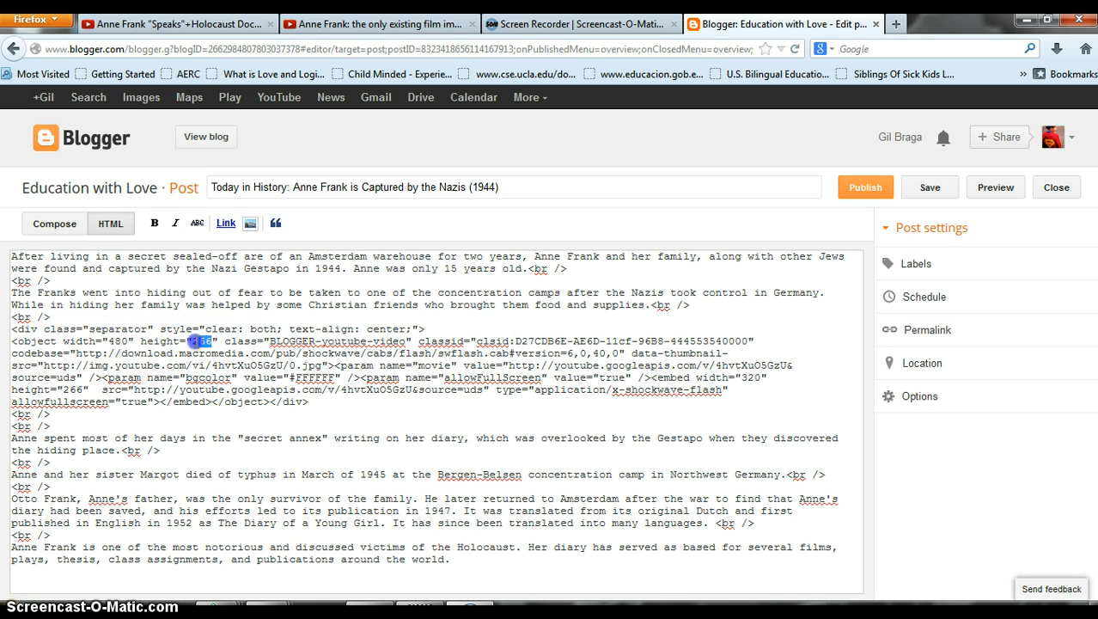
text(360)
Step: Set the video's embed tag to width 480 and height 360 as well, and save the draft
drag(333, 376, 297, 376)
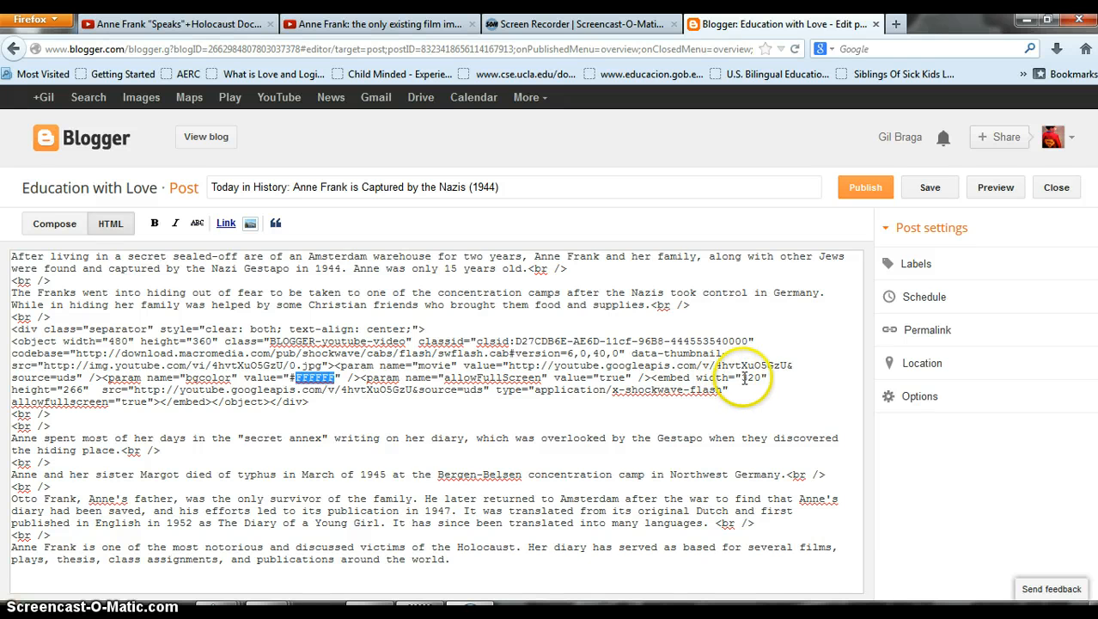
drag(761, 378, 741, 377)
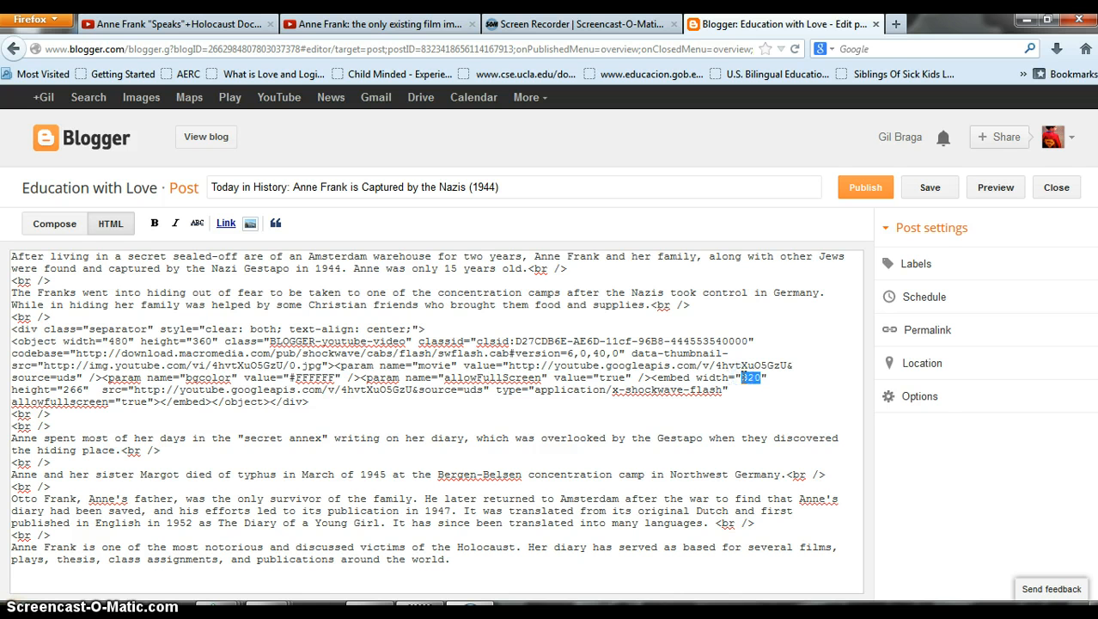
text(480)
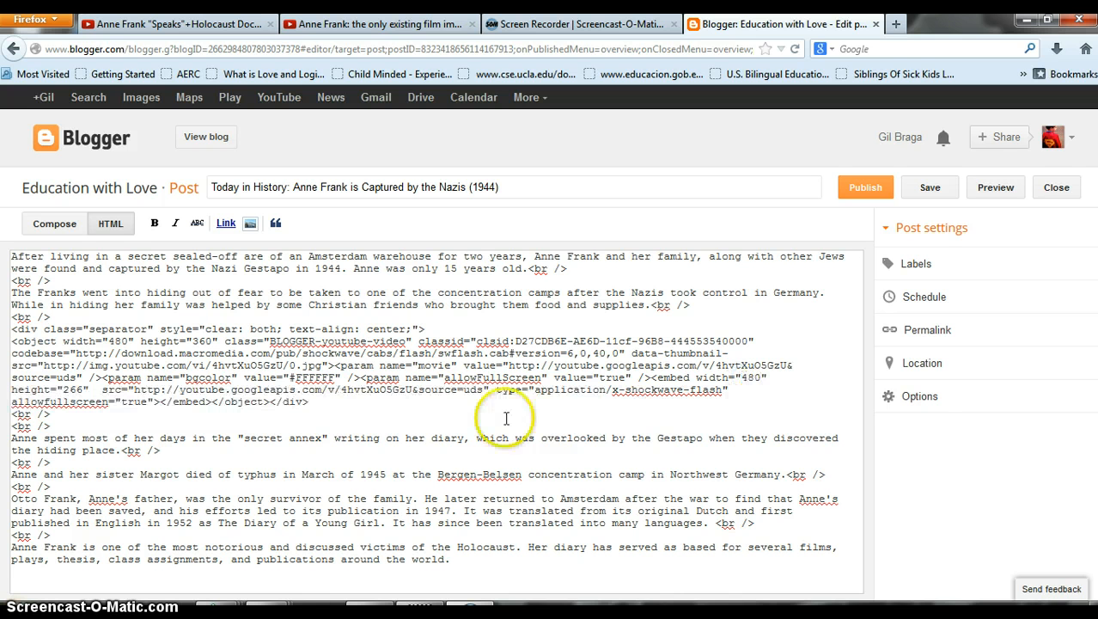
drag(85, 389, 63, 389)
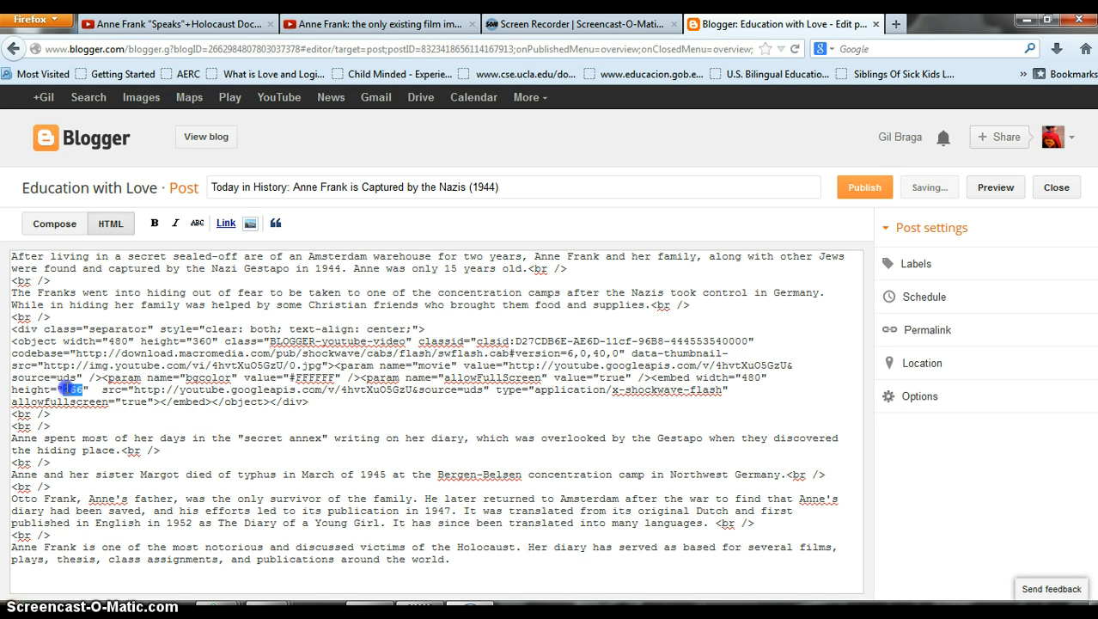
text(360)
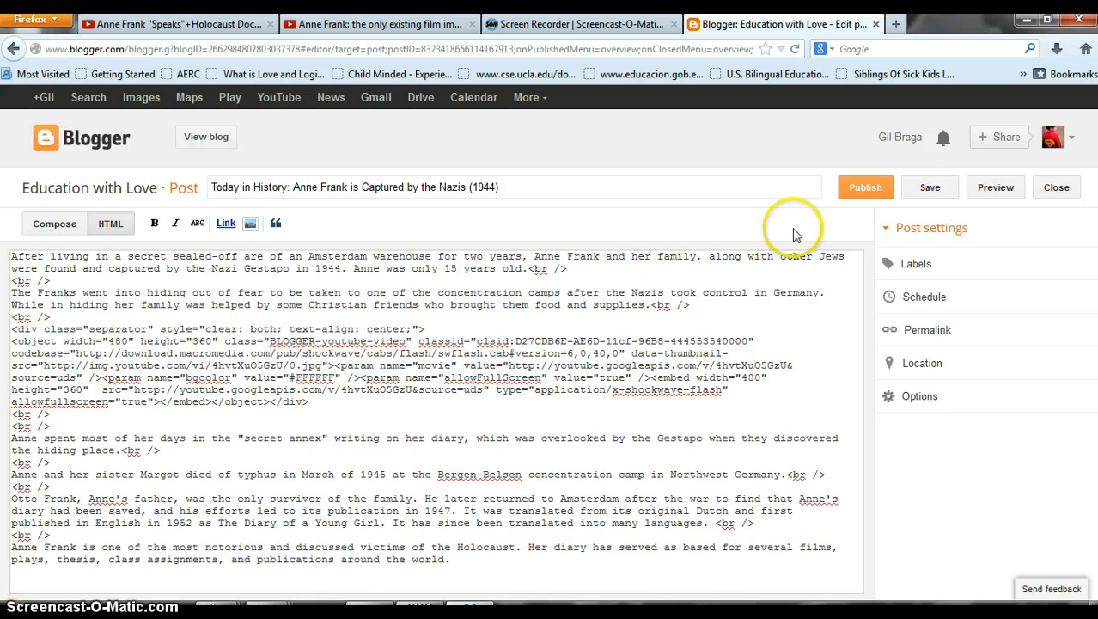
click(919, 189)
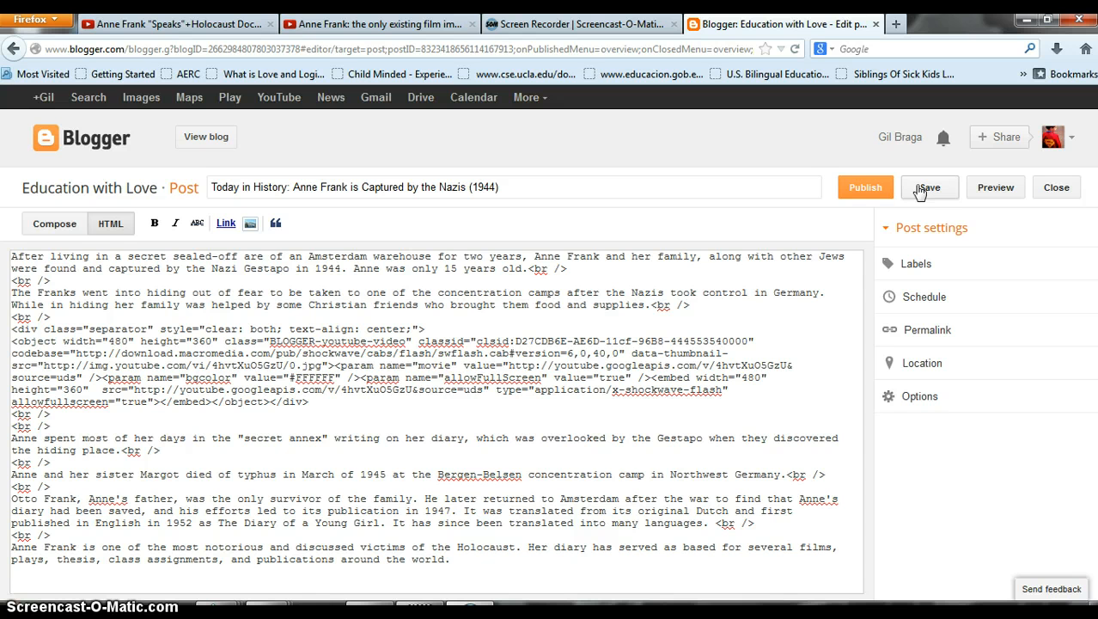
click(919, 191)
Step: Check the resized video in the Compose view and publish the post without sharing it on Google+
click(554, 247)
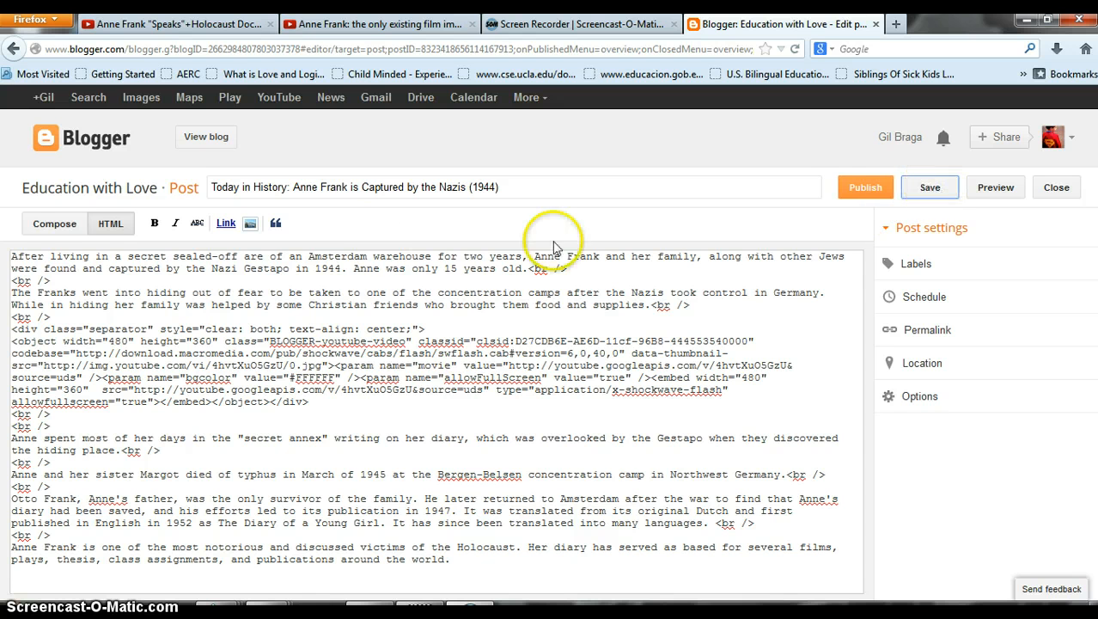
click(48, 227)
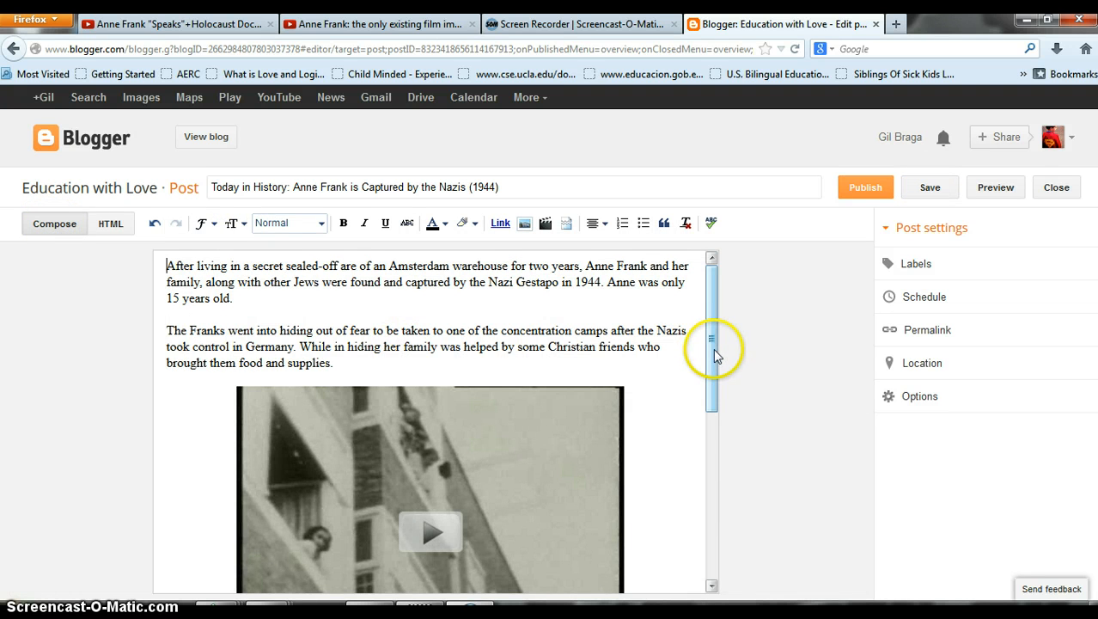
drag(715, 378, 717, 412)
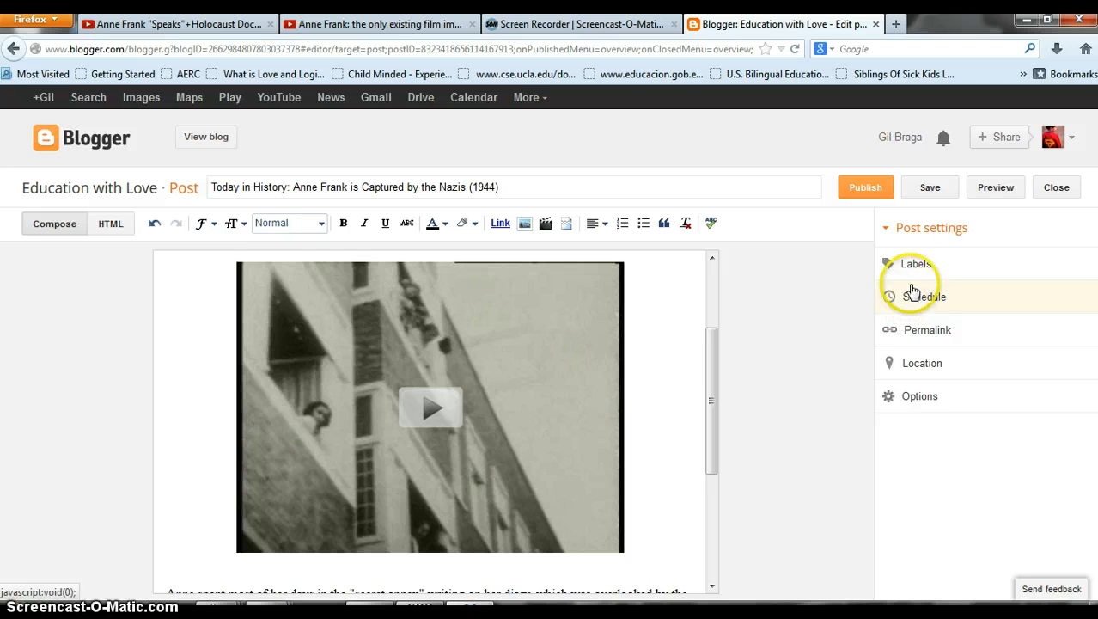
click(865, 188)
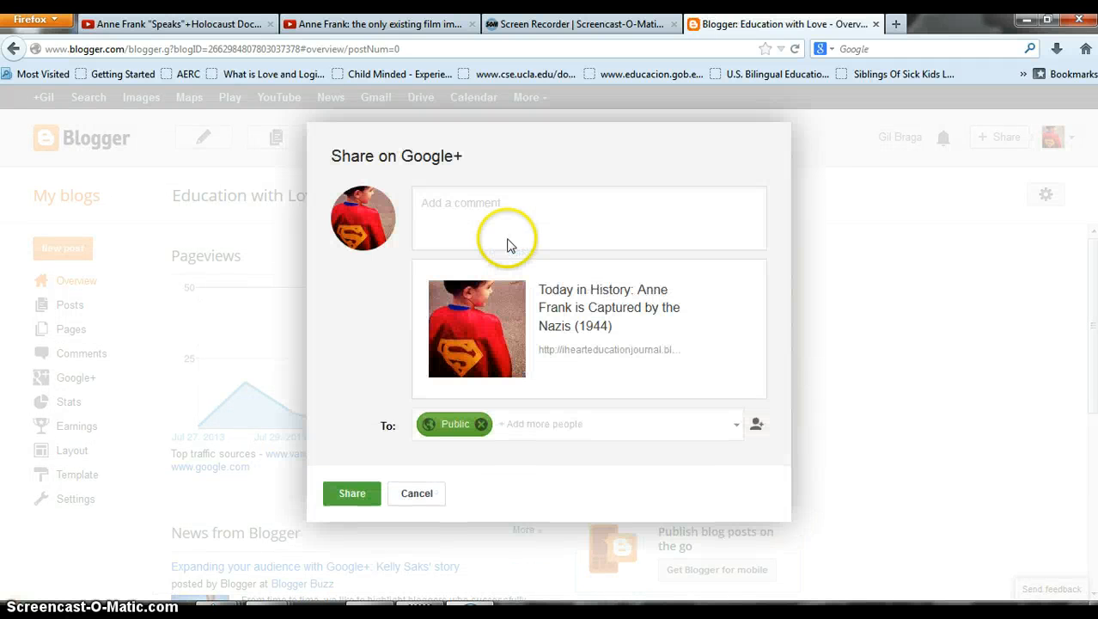
click(417, 494)
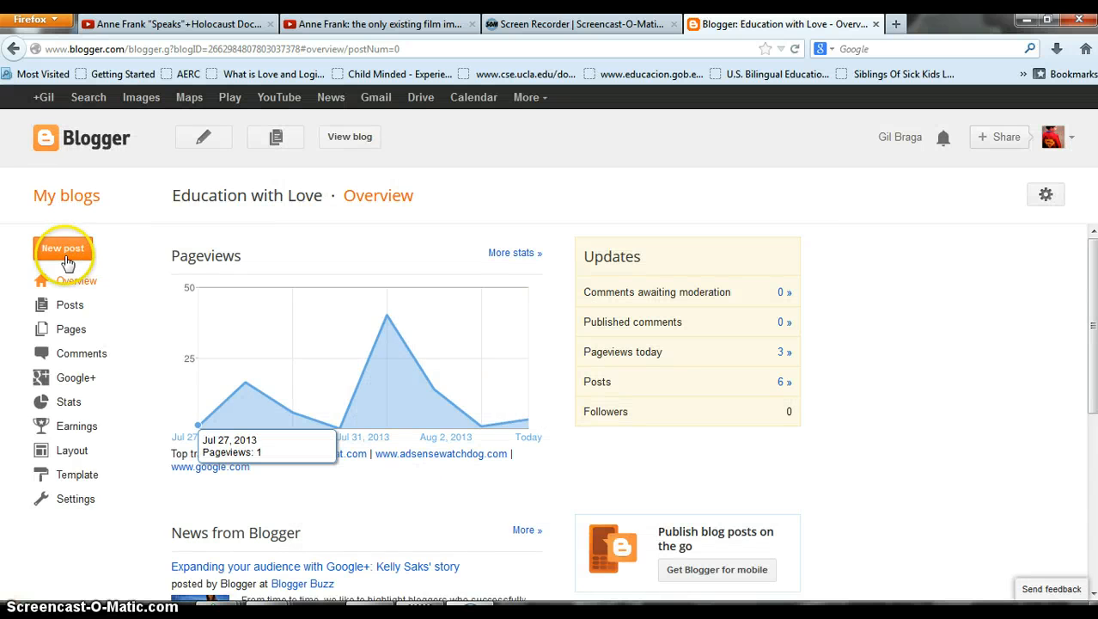
Step: Open the live Education with Love blog from the list of blogs and play the video embedded in the Anne Frank post
click(67, 303)
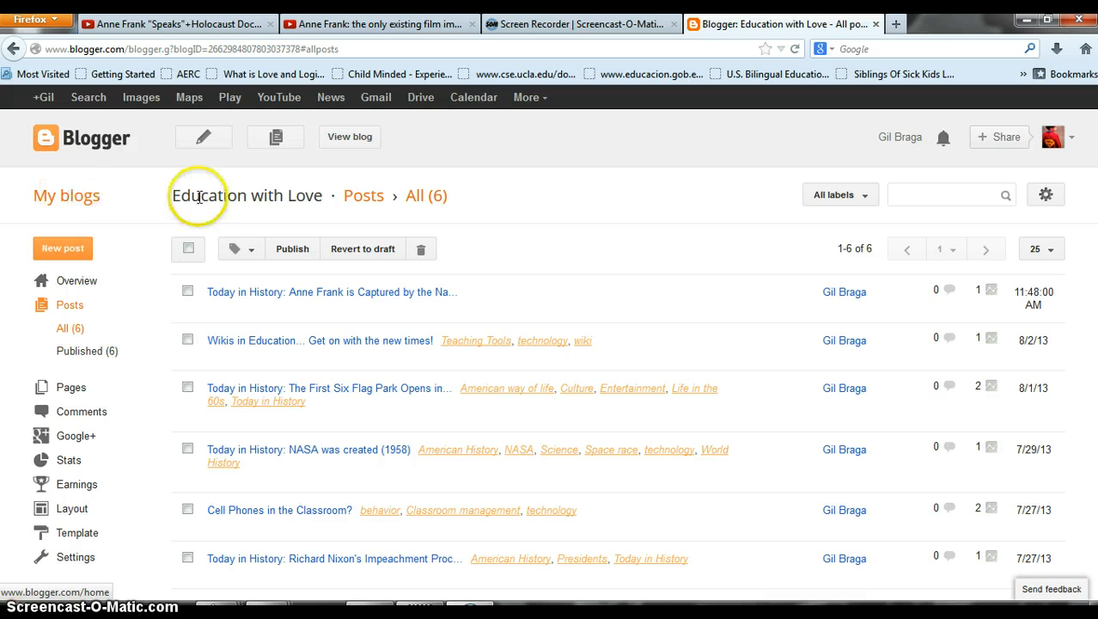
click(69, 198)
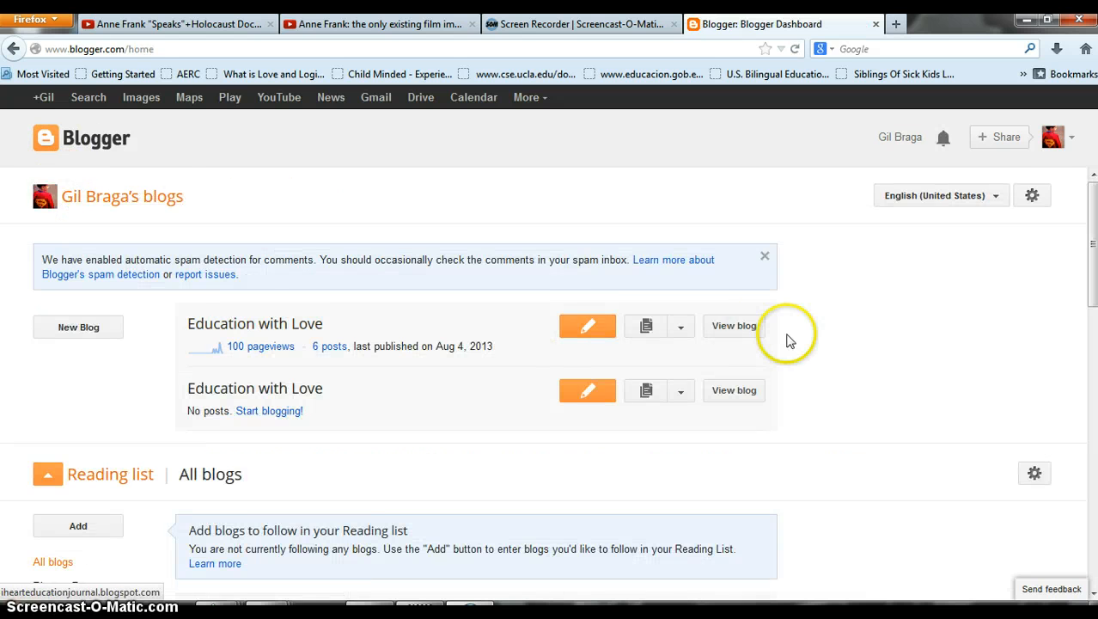
click(750, 328)
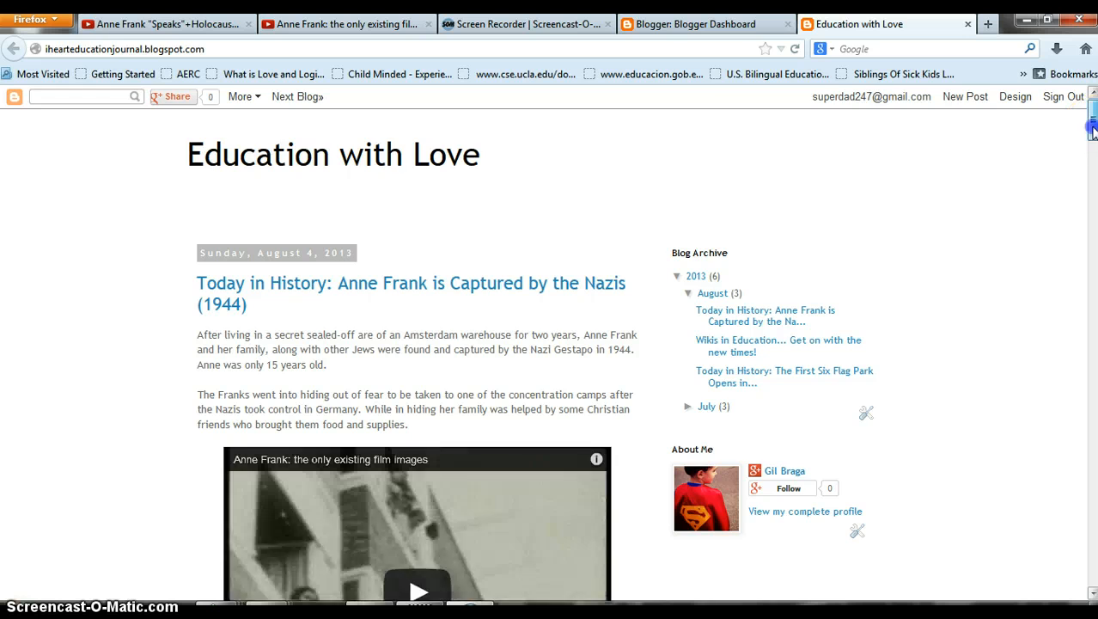
drag(1093, 129, 1094, 155)
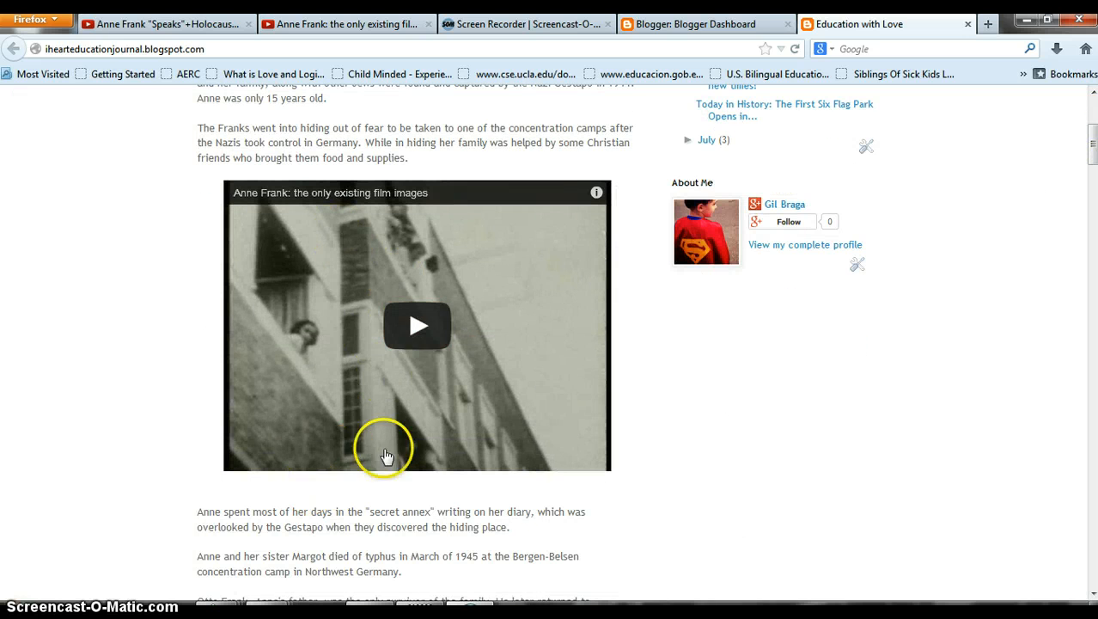
click(420, 324)
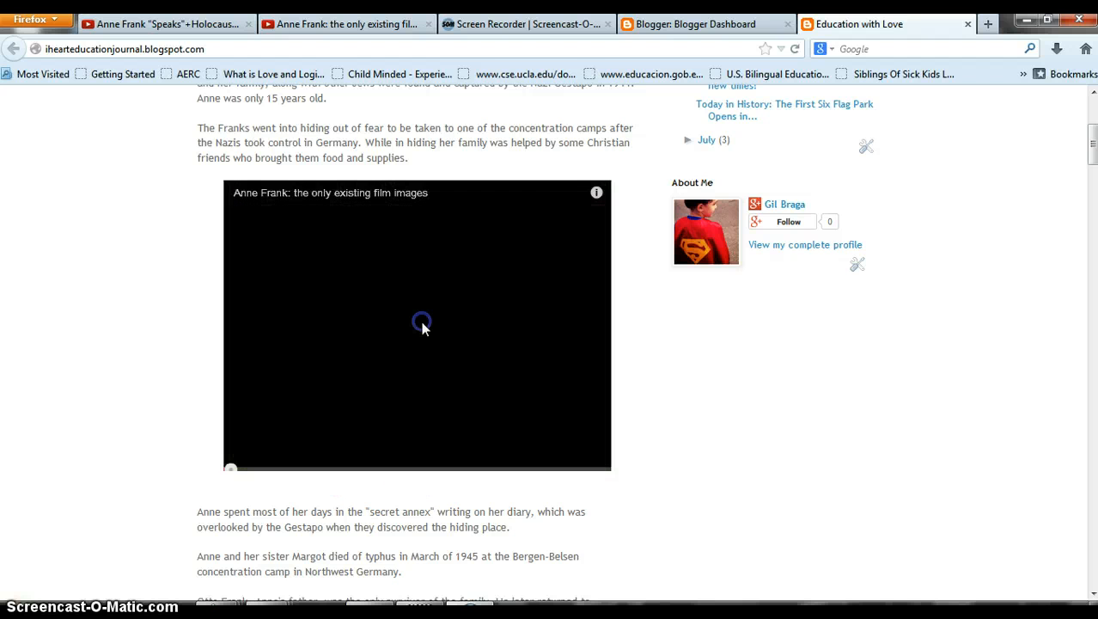